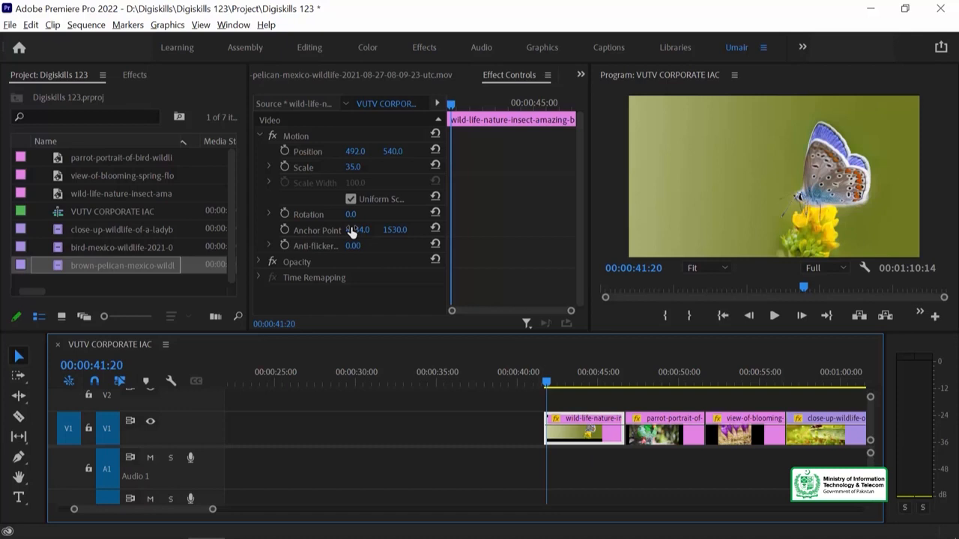
Step: Enable Scale keyframing for the butterfly clip at its first frame, 00:00:41:16
key("Up")
key("equal")
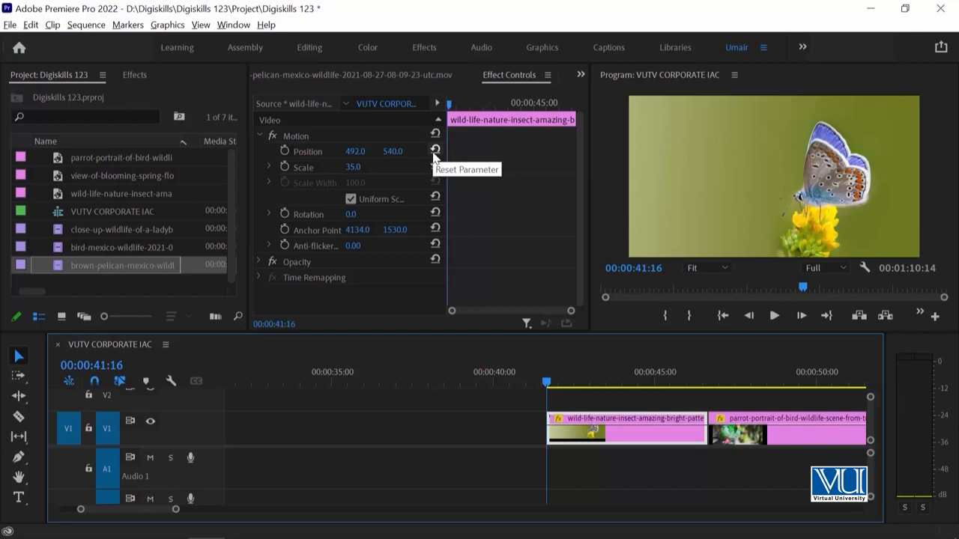
left_click(285, 166)
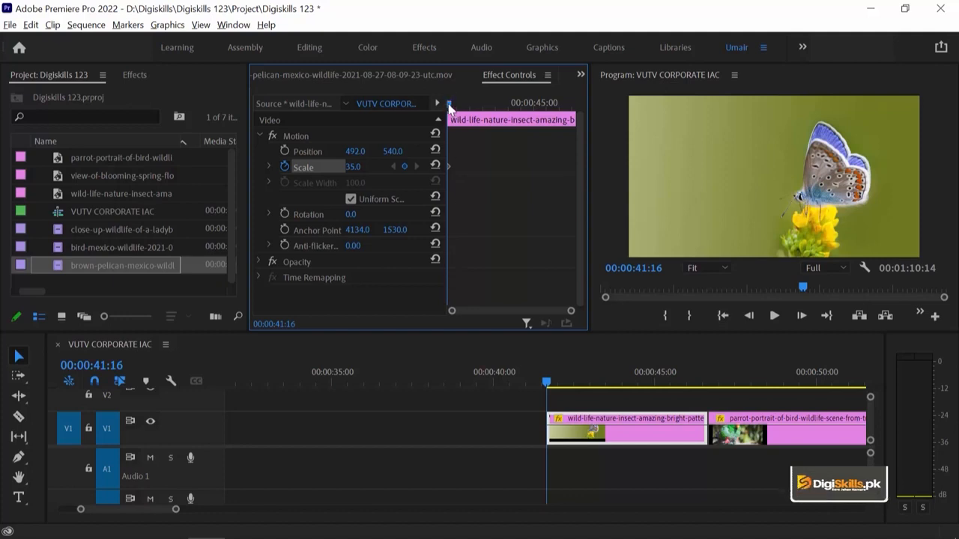
Step: Scrub through the butterfly clip and examine its keyframe timeline at closer and wider zoom levels
left_click_drag(451, 108, 541, 133)
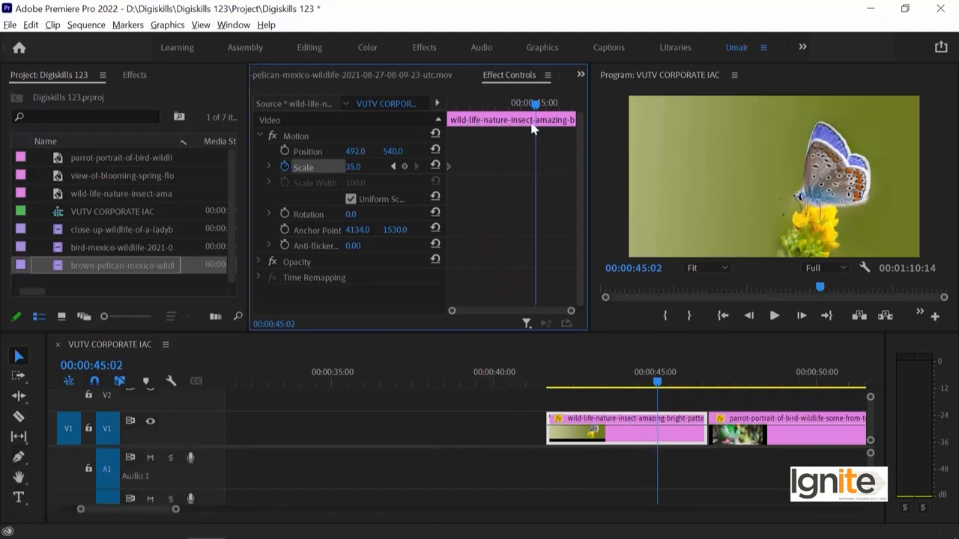
left_click_drag(540, 105, 455, 108)
key("equal")
key("equal")
key("equal")
key("equal")
key("equal")
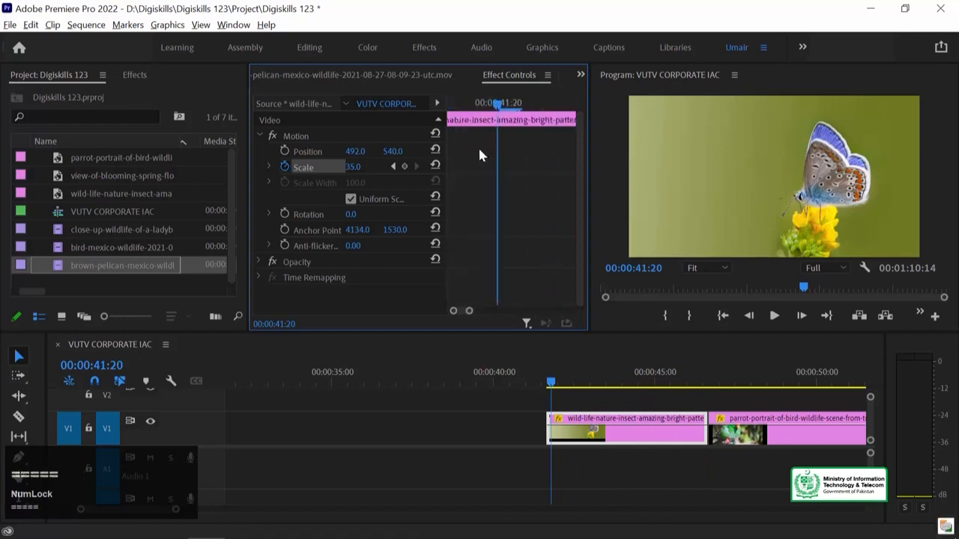
key("minus")
key("minus")
key("minus")
key("minus")
key("minus")
key("equal")
key("minus")
key("minus")
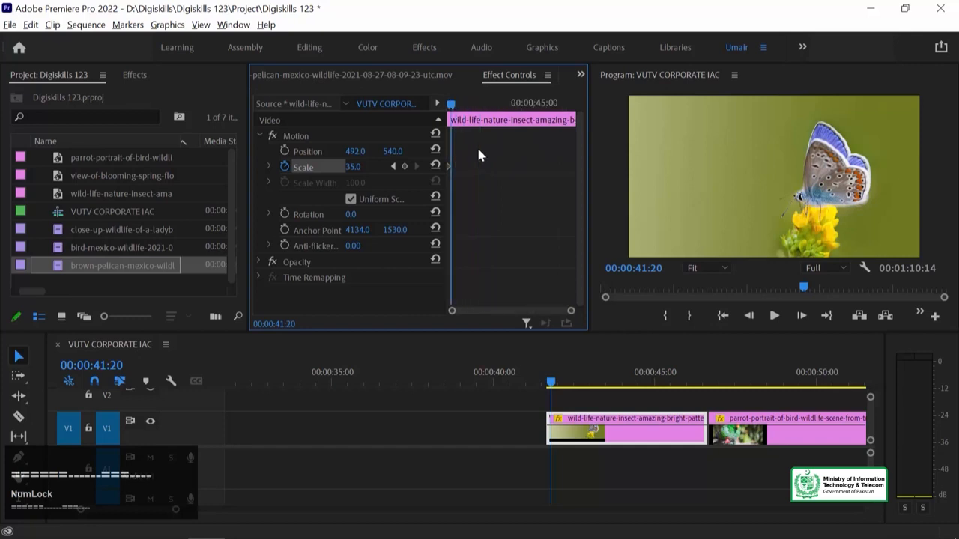
key("equal")
key("equal")
key("equal")
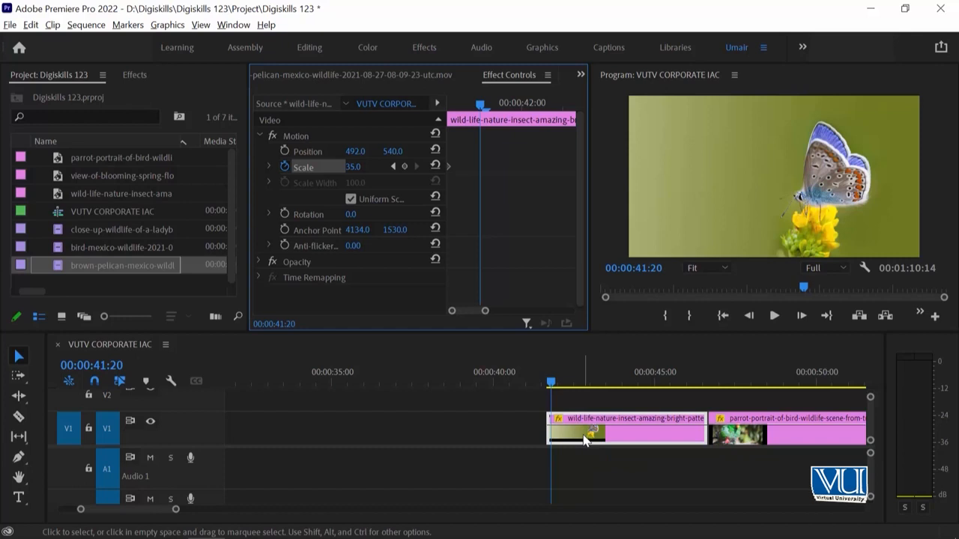
Step: Add a second Scale keyframe to the butterfly clip at 00:00:44:02
left_click_drag(474, 106, 445, 108)
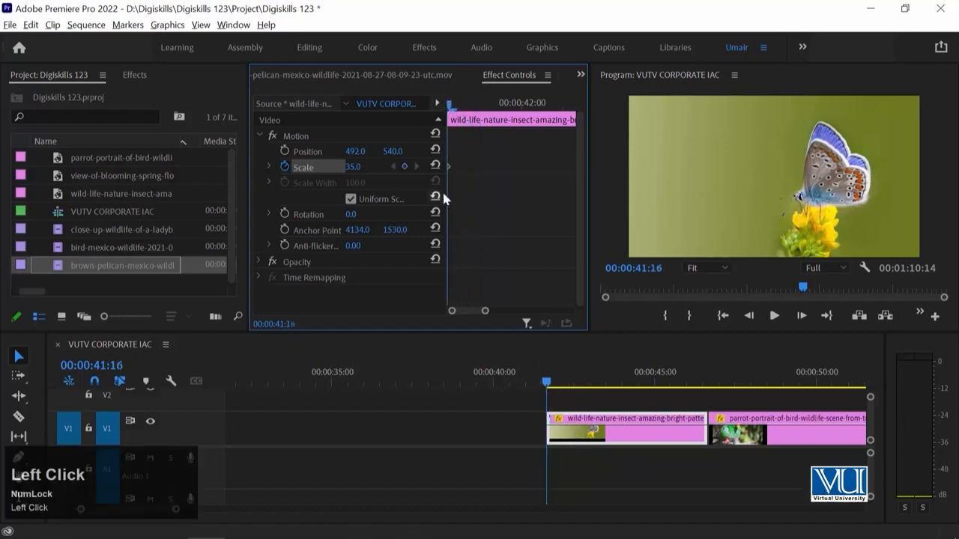
scroll(472, 204, "up", 2)
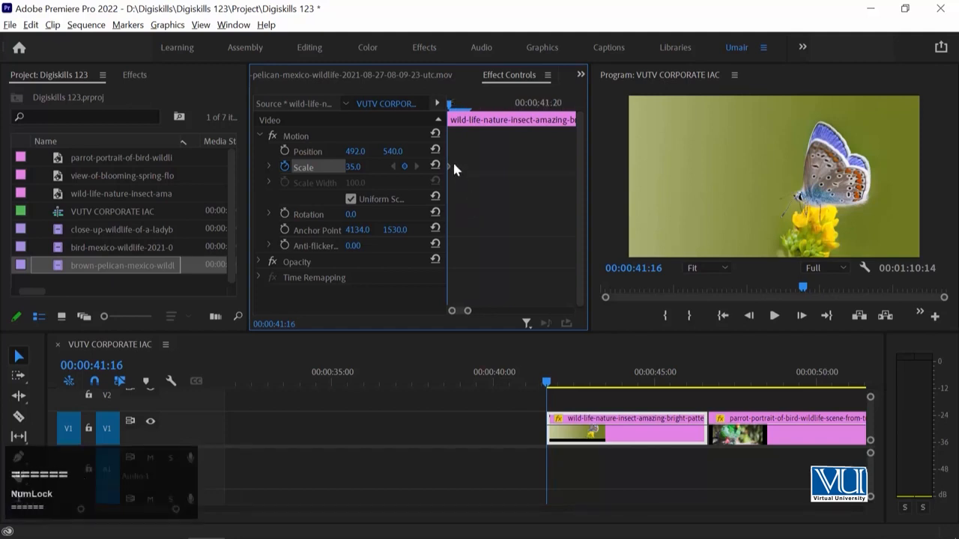
key("8")
key("minus")
key("minus")
key("minus")
key("minus")
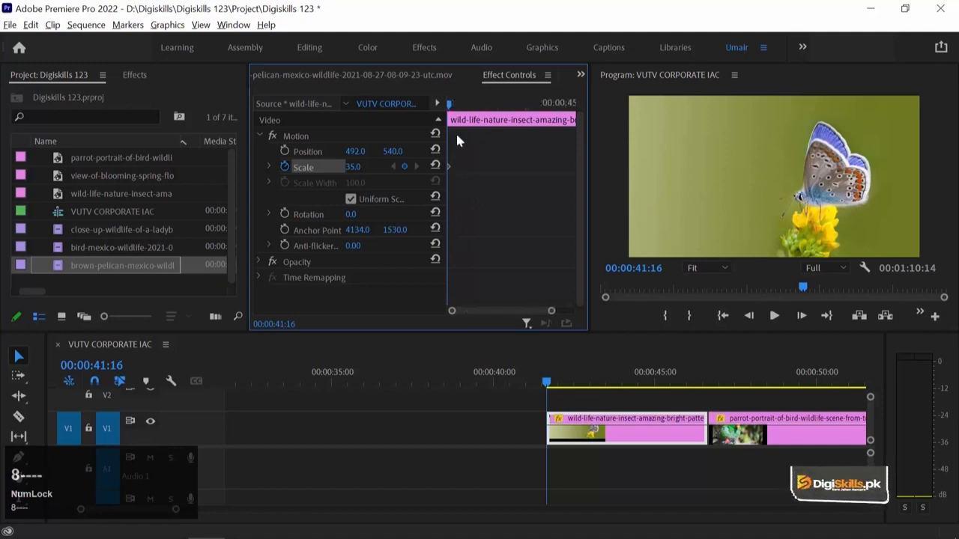
left_click_drag(449, 104, 536, 110)
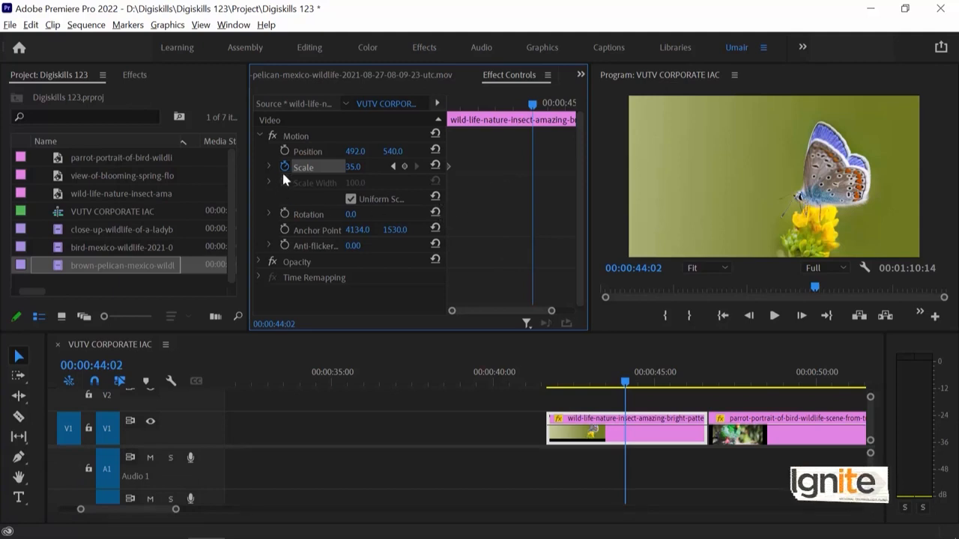
left_click(404, 167)
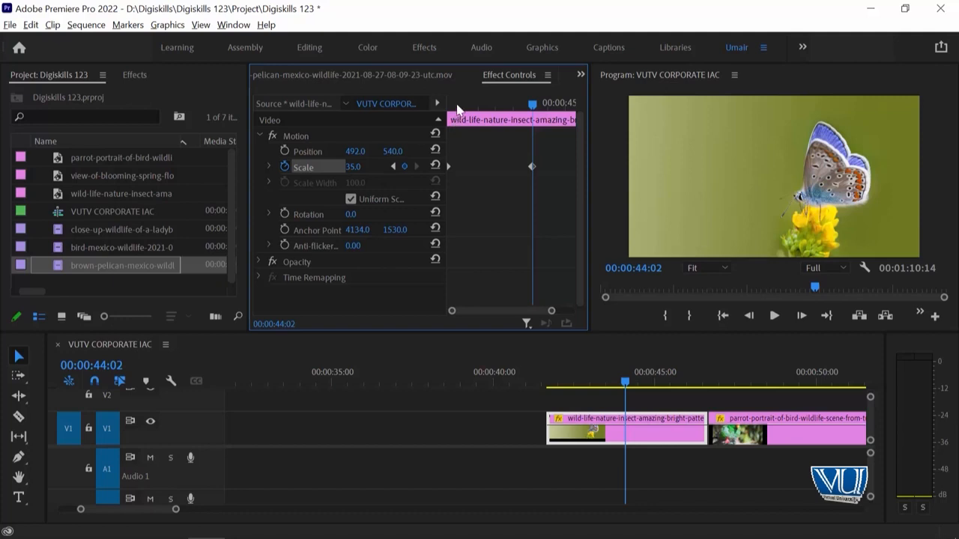
Step: Move back and forth between the butterfly clip's two Scale keyframes to check their positions
left_click_drag(462, 109, 422, 170)
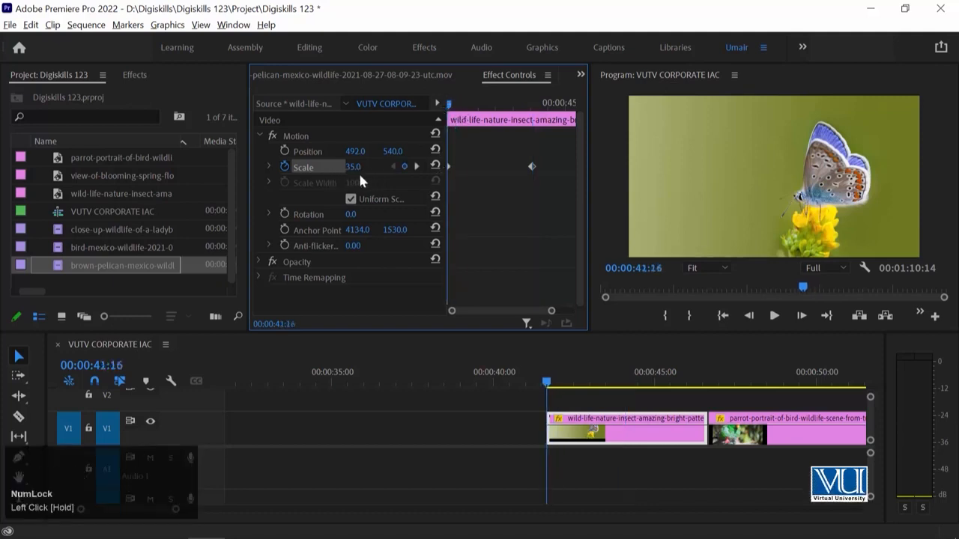
left_click_drag(484, 105, 534, 112)
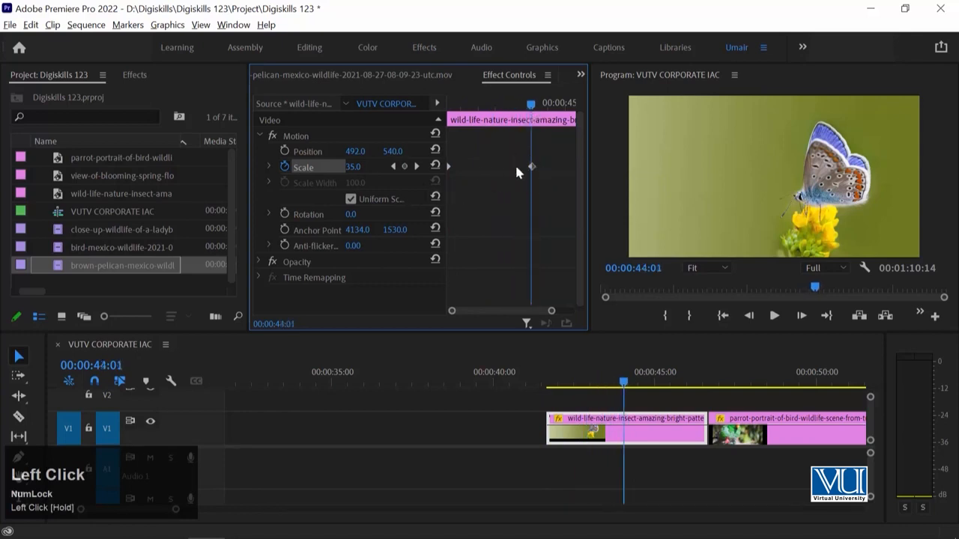
left_click(393, 169)
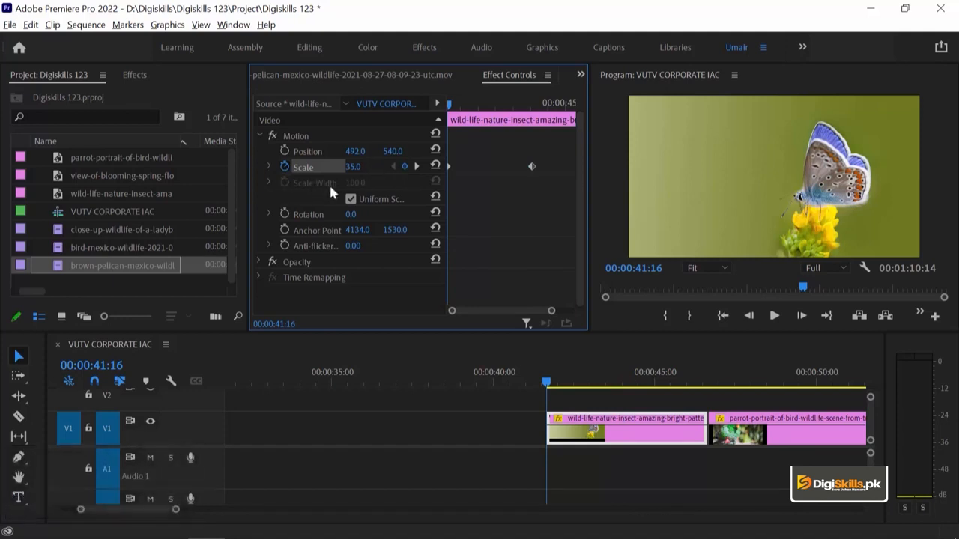
left_click(416, 168)
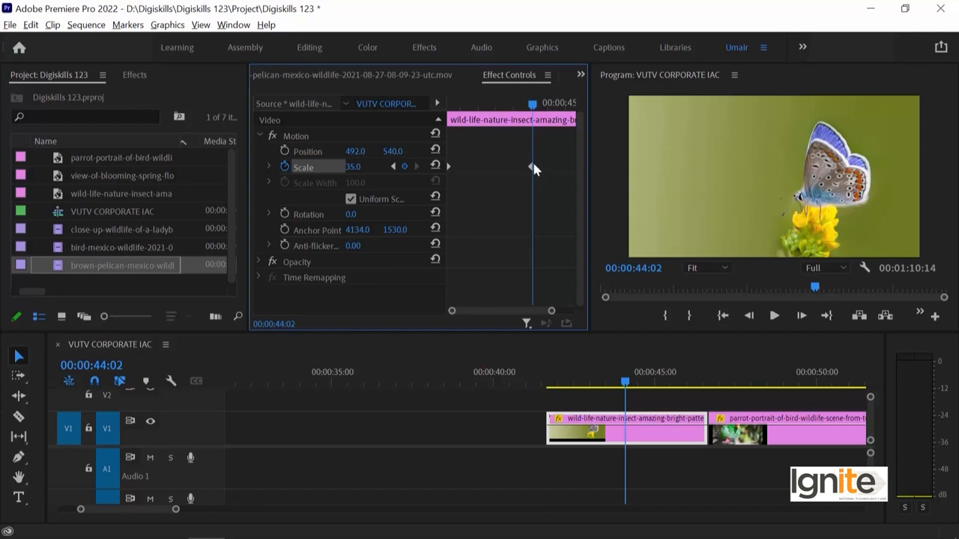
left_click(394, 166)
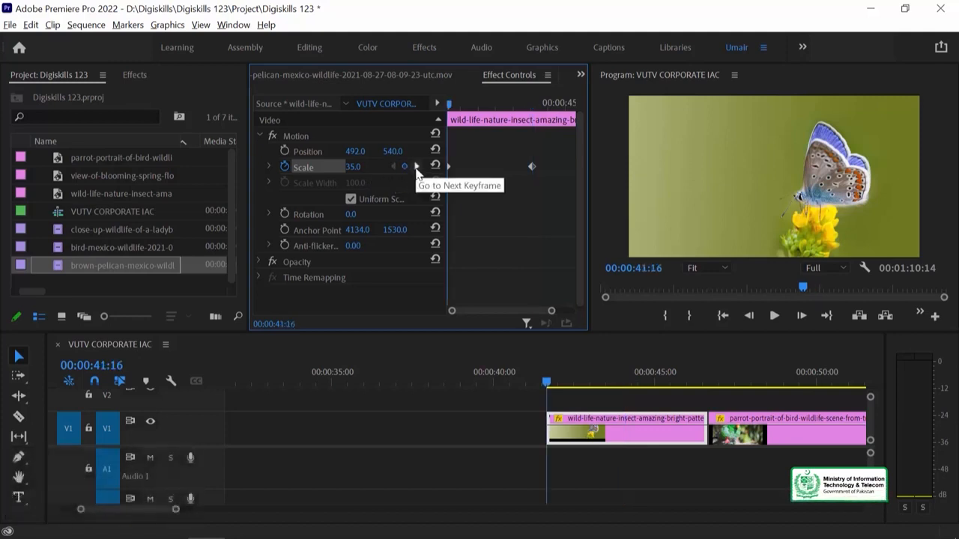
Step: Set the butterfly clip's Scale to 45 at the second keyframe, 00:00:44:02
left_click(416, 165)
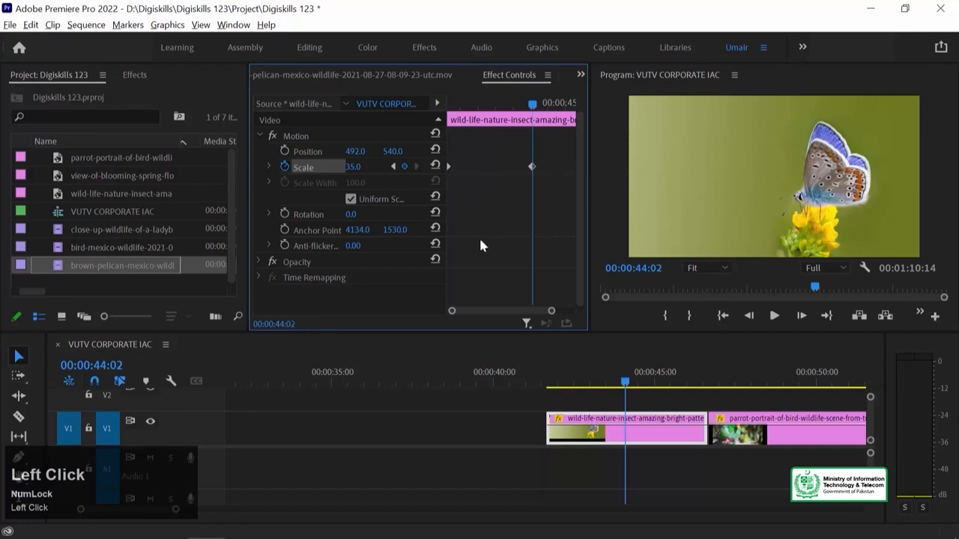
left_click(353, 166)
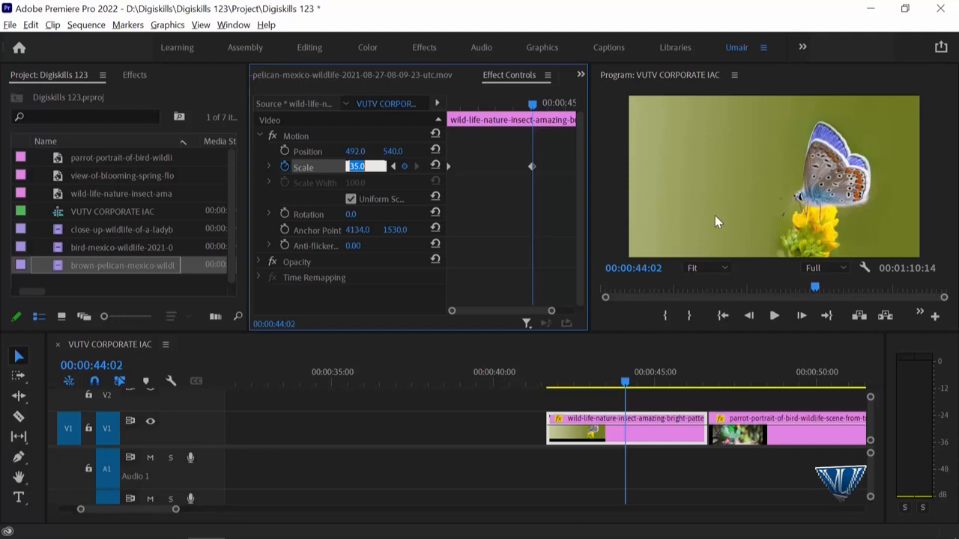
type("45")
key("Return")
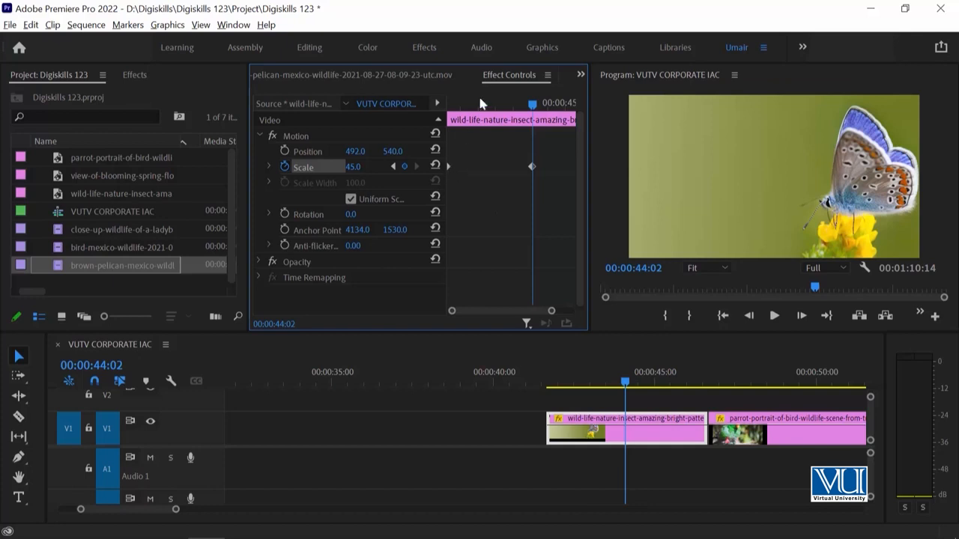
Step: Play the butterfly clip twice from around its start to preview the zoom-in animation
left_click_drag(528, 105, 377, 102)
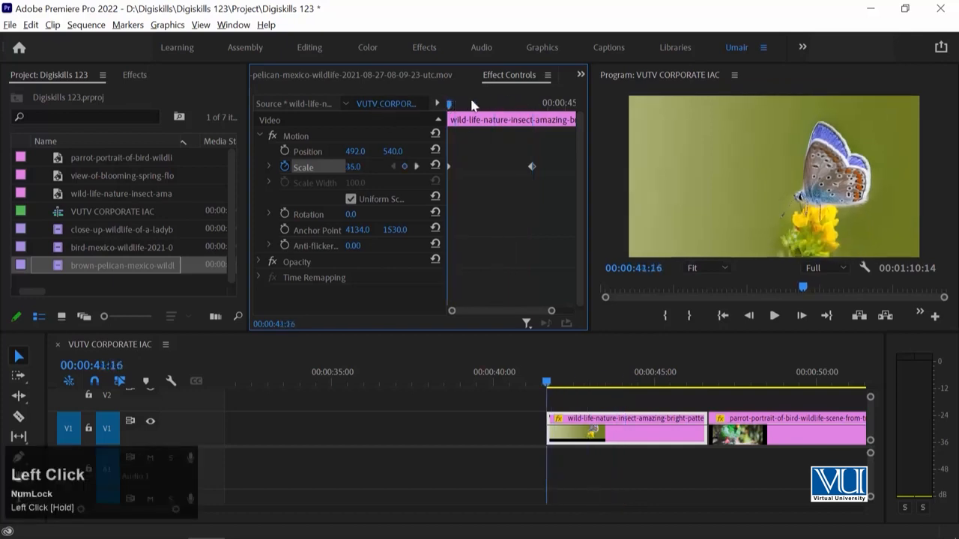
left_click_drag(445, 105, 437, 105)
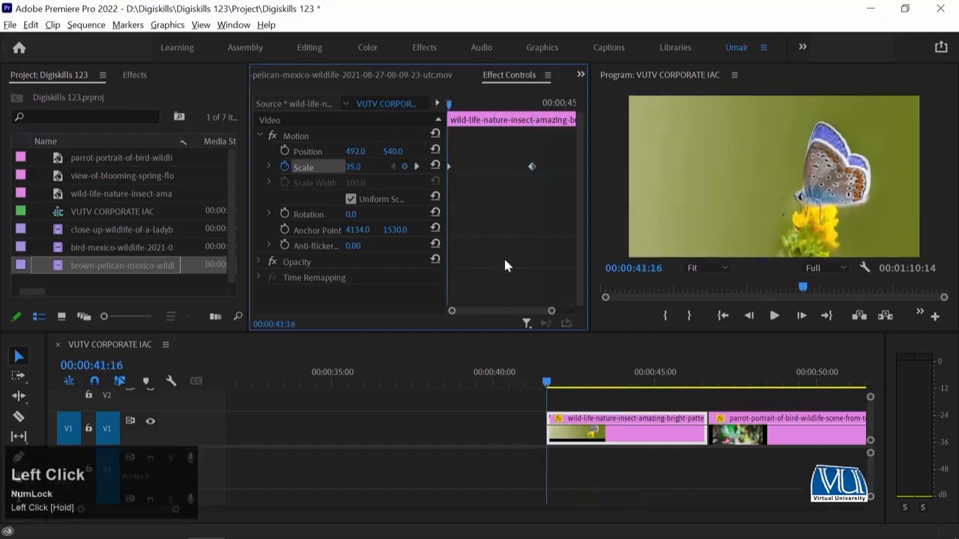
key("space")
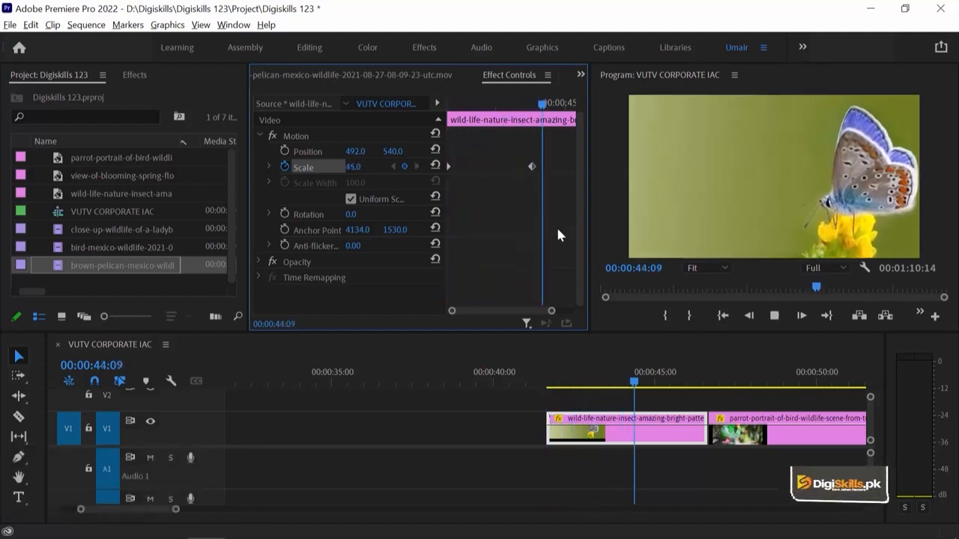
key("space")
left_click_drag(561, 380, 547, 378)
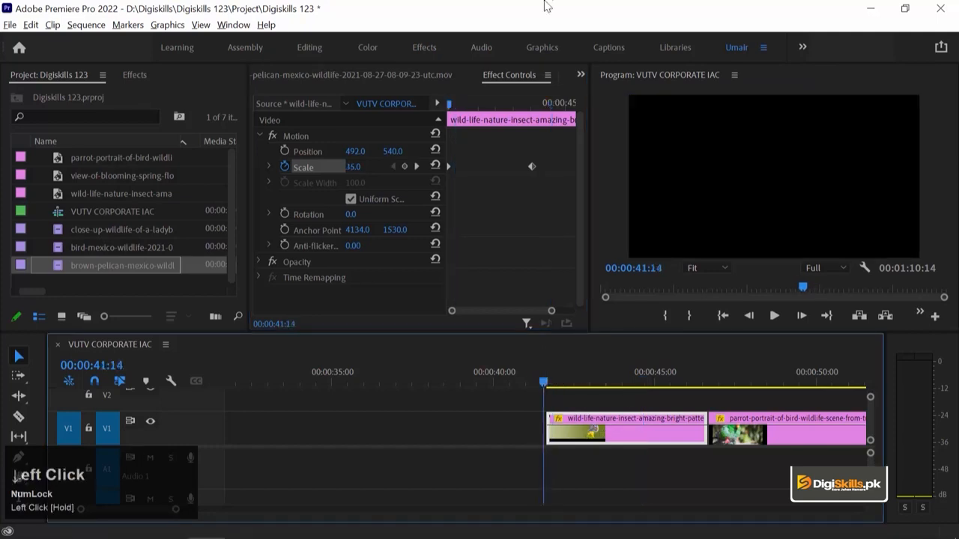
key("space")
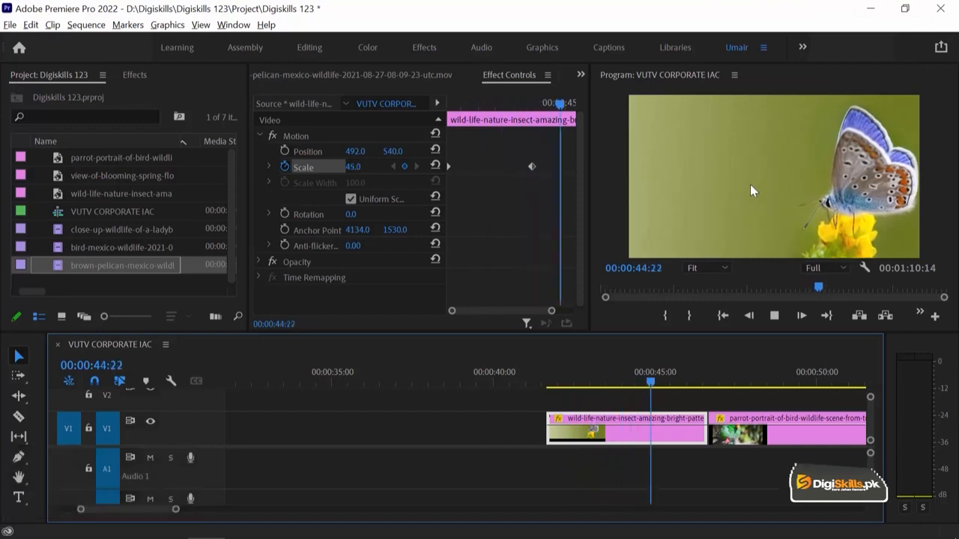
key("space")
Step: Scrub between the two Scale keyframes to examine how the value changes, and replay the zoom animation from the clip's beginning
left_click_drag(454, 105, 529, 106)
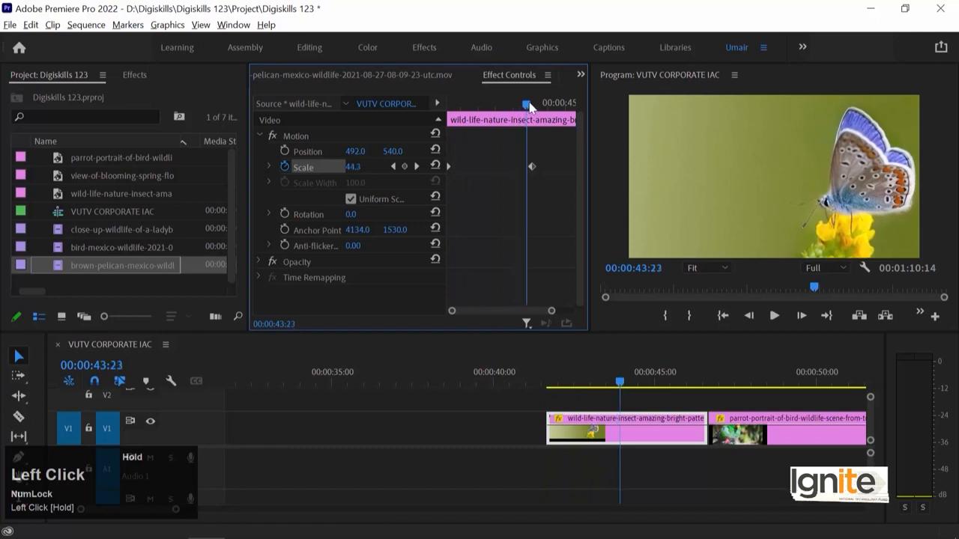
left_click(418, 166)
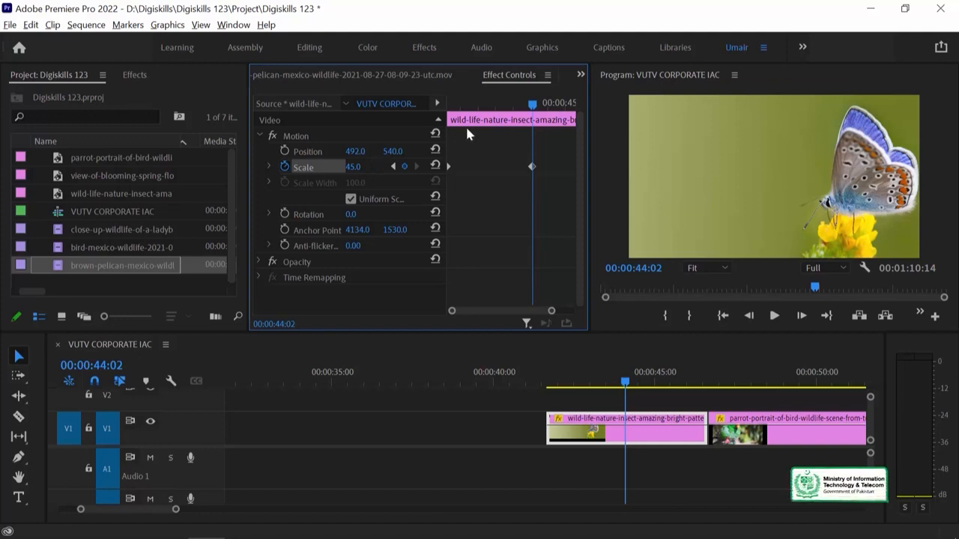
left_click_drag(520, 107, 365, 183)
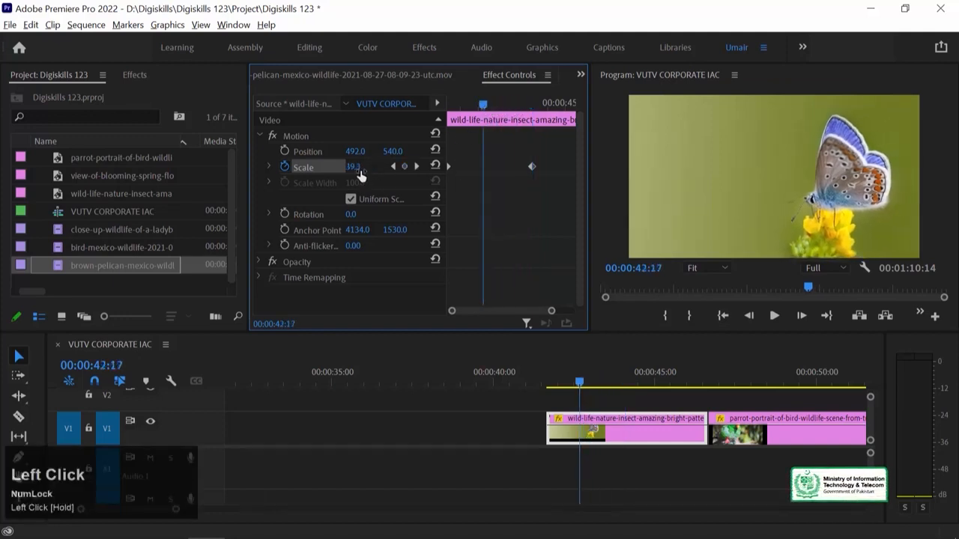
left_click_drag(481, 108, 364, 175)
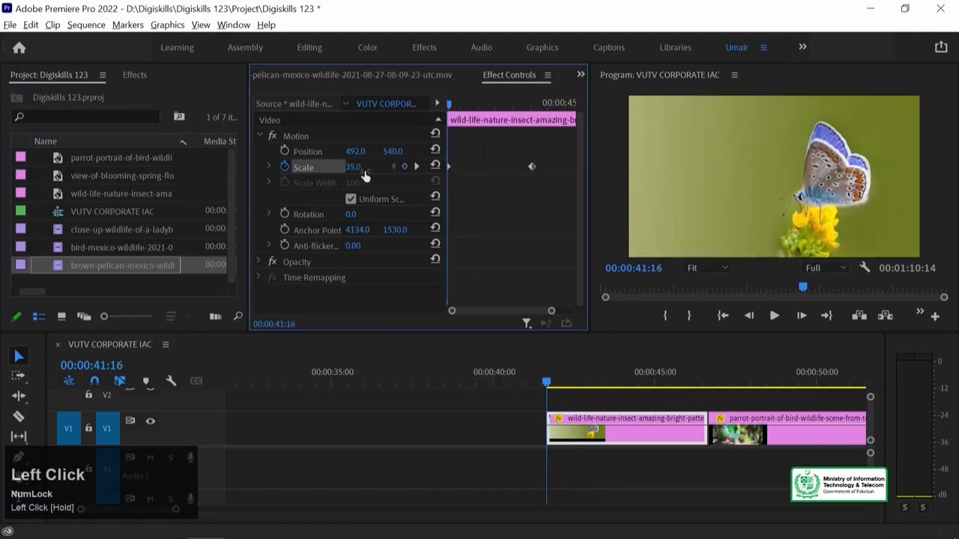
key("space")
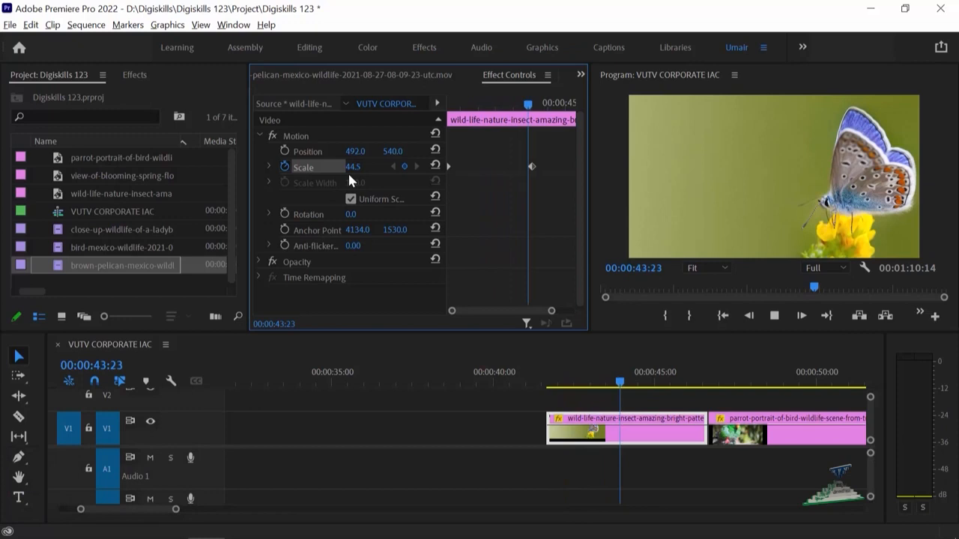
key("space")
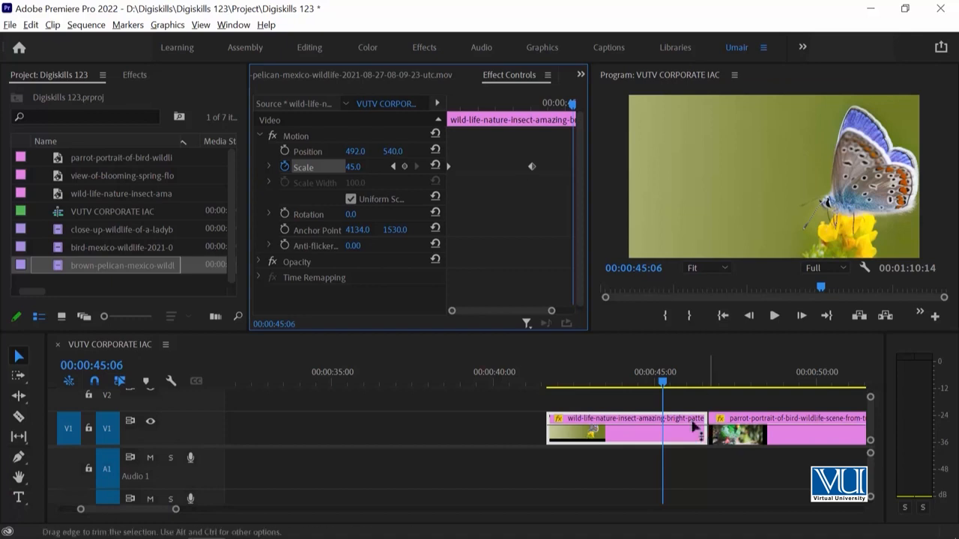
left_click_drag(663, 384, 529, 372)
key("space")
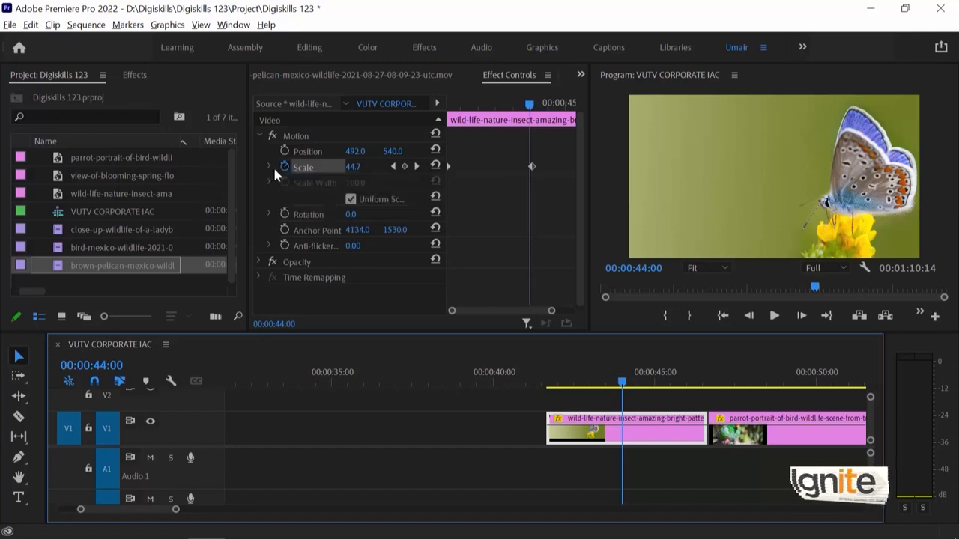
Step: Enable Position keyframing for the butterfly clip at its first frame, 00:00:41:16
key("Up")
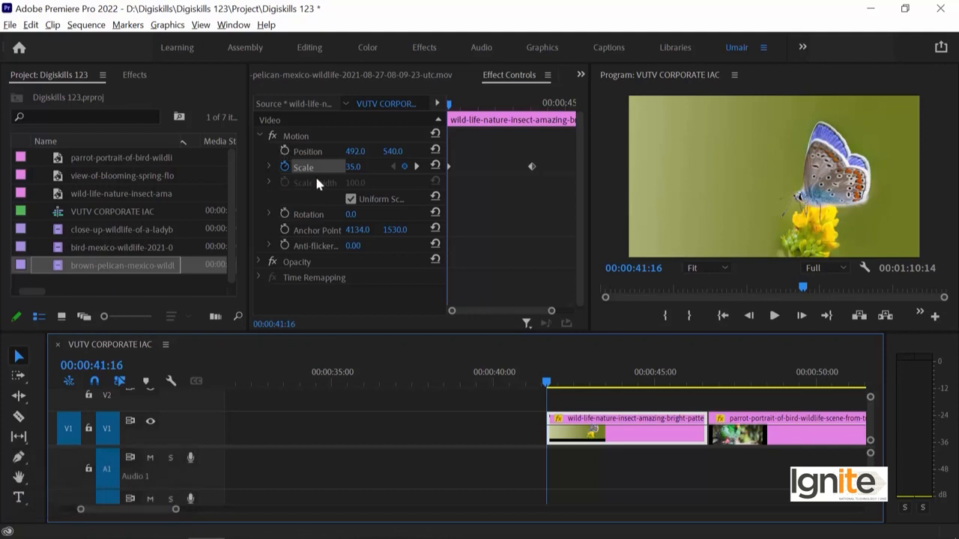
left_click(285, 150)
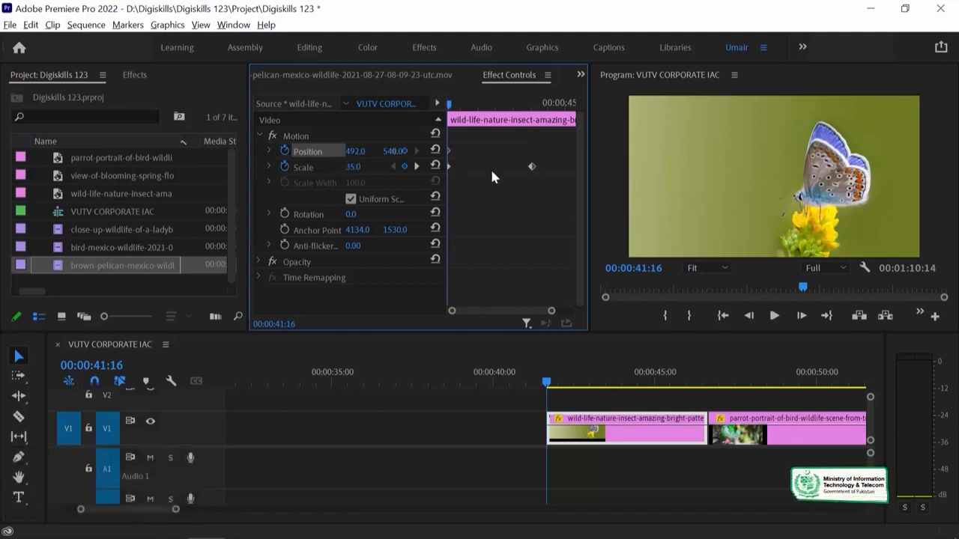
Step: Add a Position keyframe at the second Scale keyframe, 00:00:44:02, with the horizontal value set to 431
left_click_drag(452, 106, 533, 112)
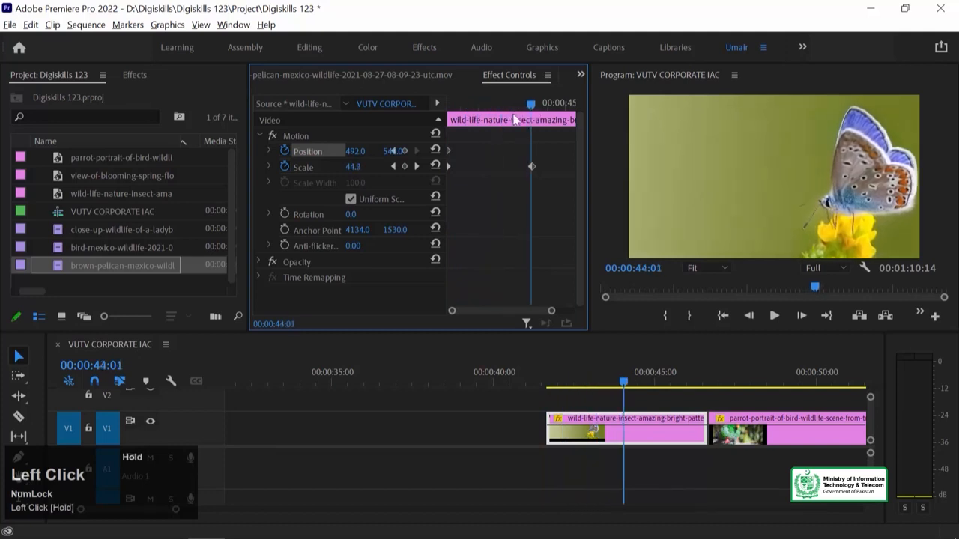
left_click_drag(533, 103, 512, 105)
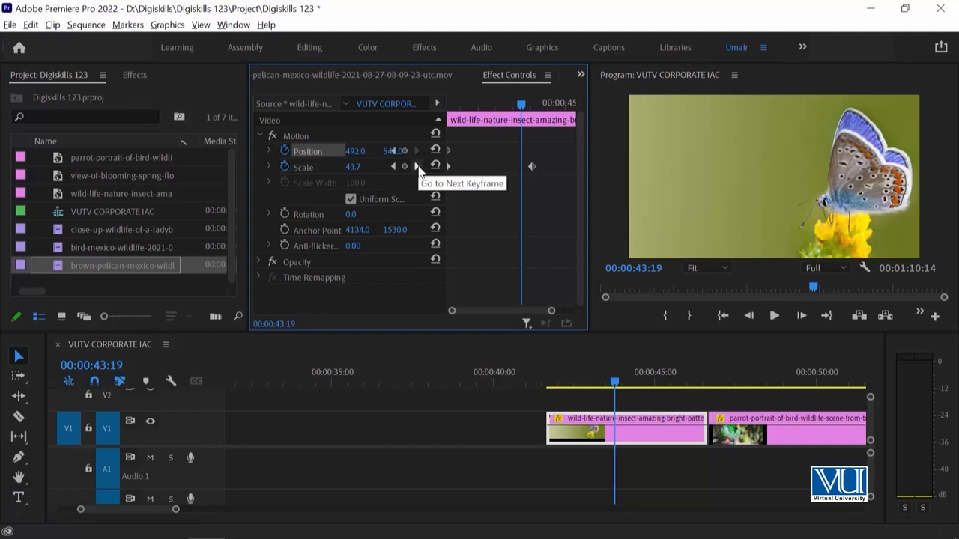
left_click(417, 166)
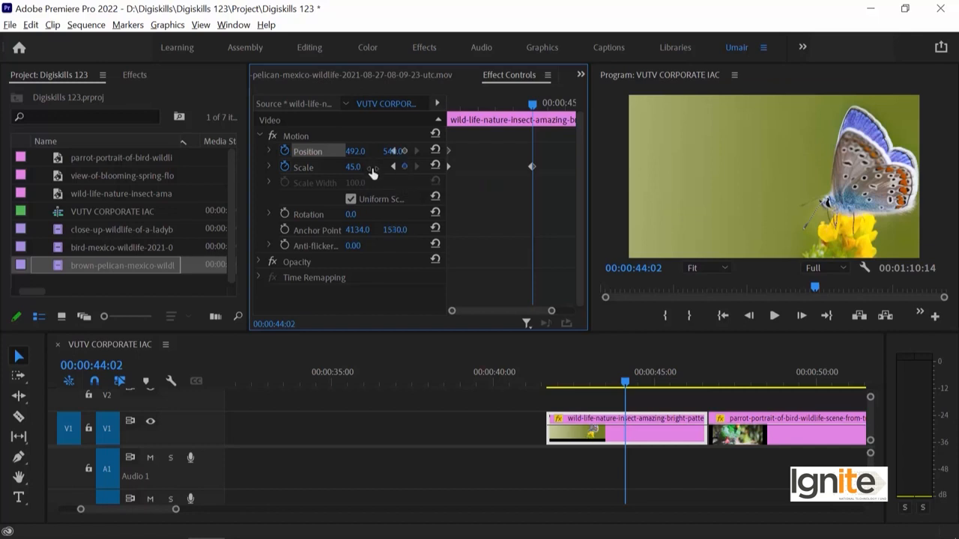
left_click_drag(354, 152, 396, 152)
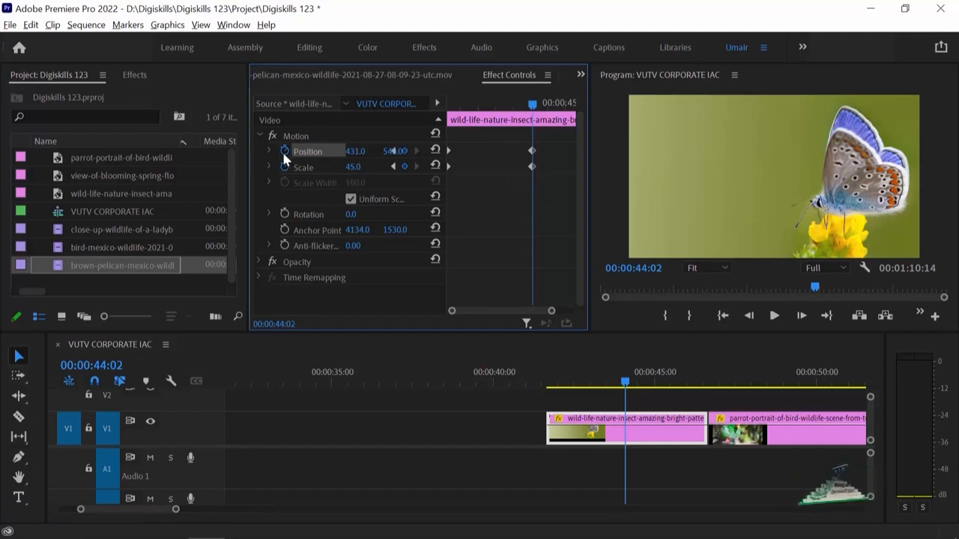
Step: Try adding a Position keyframe with a lower vertical value at 00:00:44:15, and undo it
left_click_drag(529, 103, 547, 111)
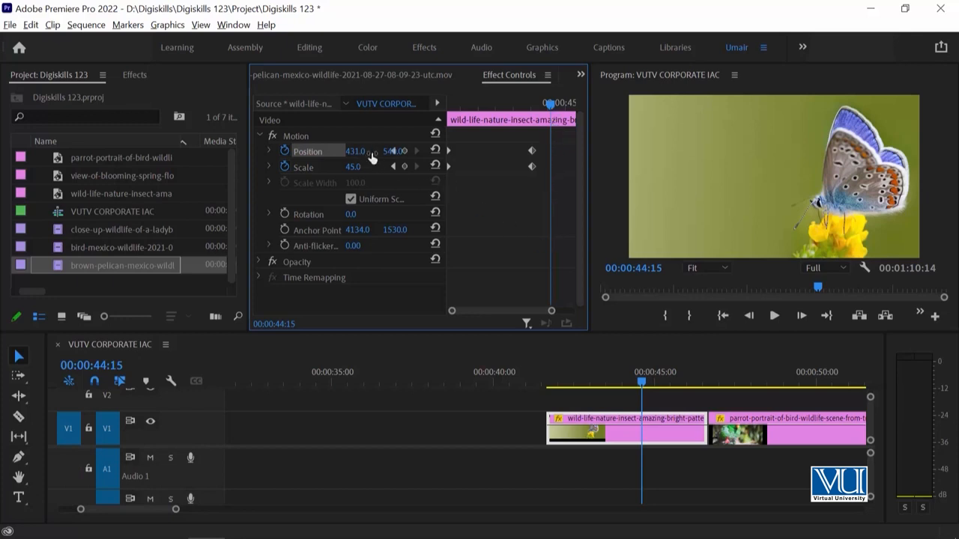
left_click_drag(384, 153, 398, 156)
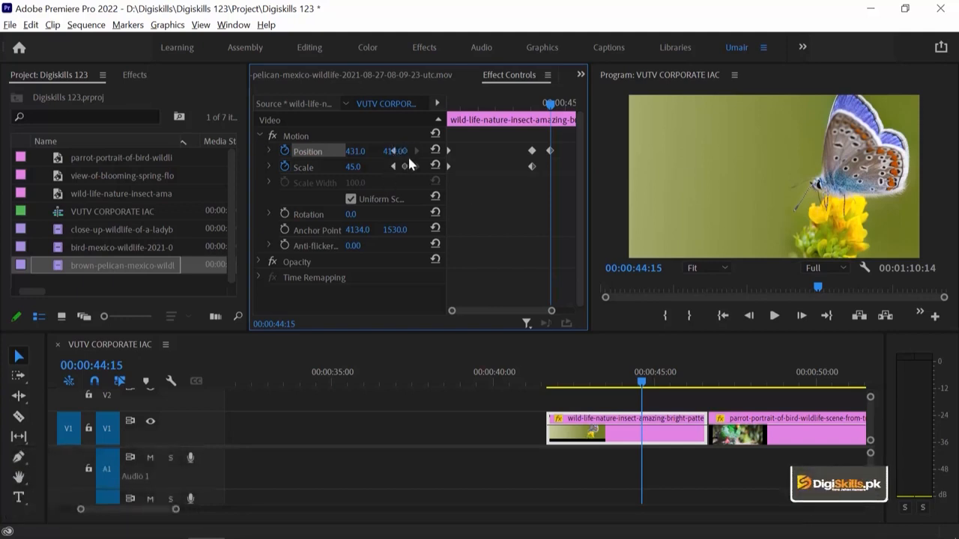
key("ctrl+z")
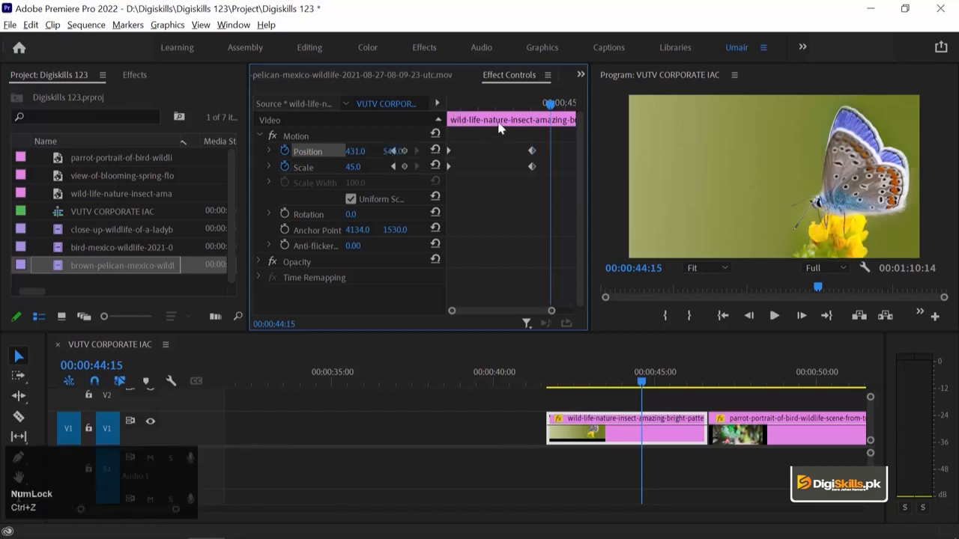
Step: Set the butterfly clip's Position to 129, 500 at the second keyframe, 00:00:44:02
left_click(393, 167)
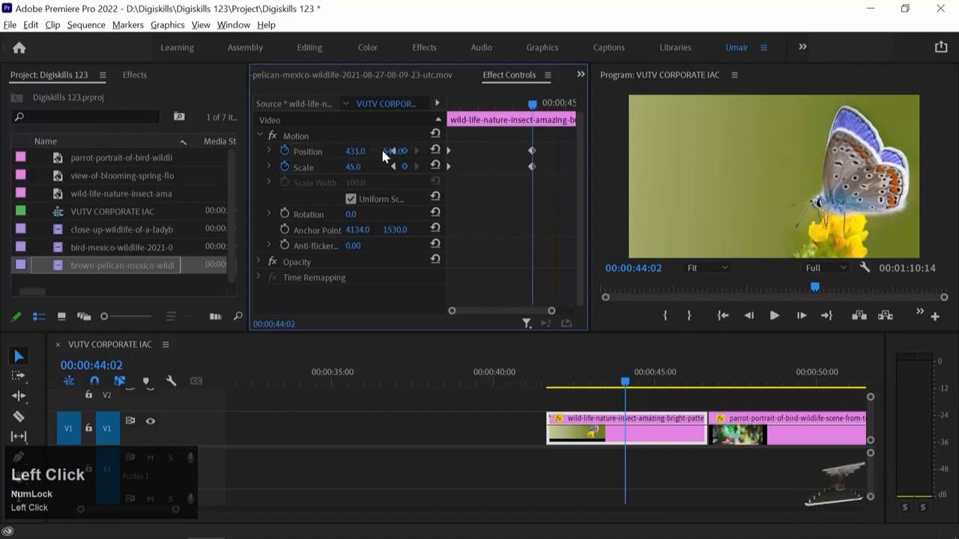
mouse_move(385, 151)
left_mouse_down()
mouse_move(293, 151)
mouse_move(395, 150)
left_mouse_up()
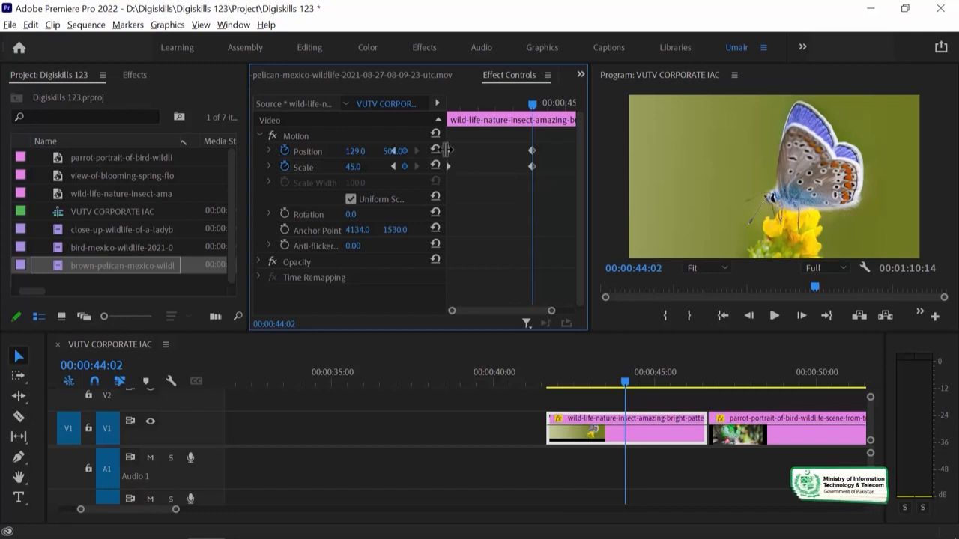
Step: Play the butterfly clip from its first frame to preview the combined zoom and position movement
left_click(565, 381)
key("Up")
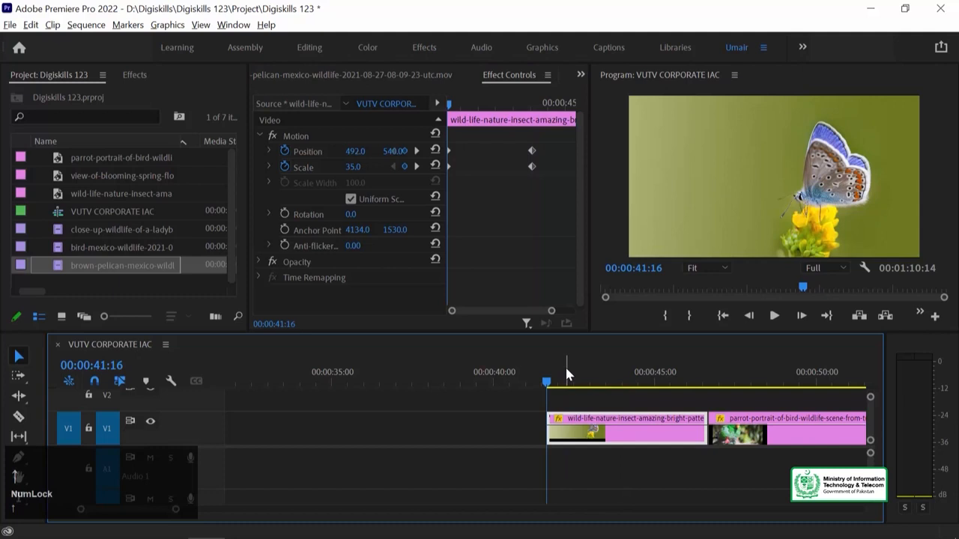
key("space")
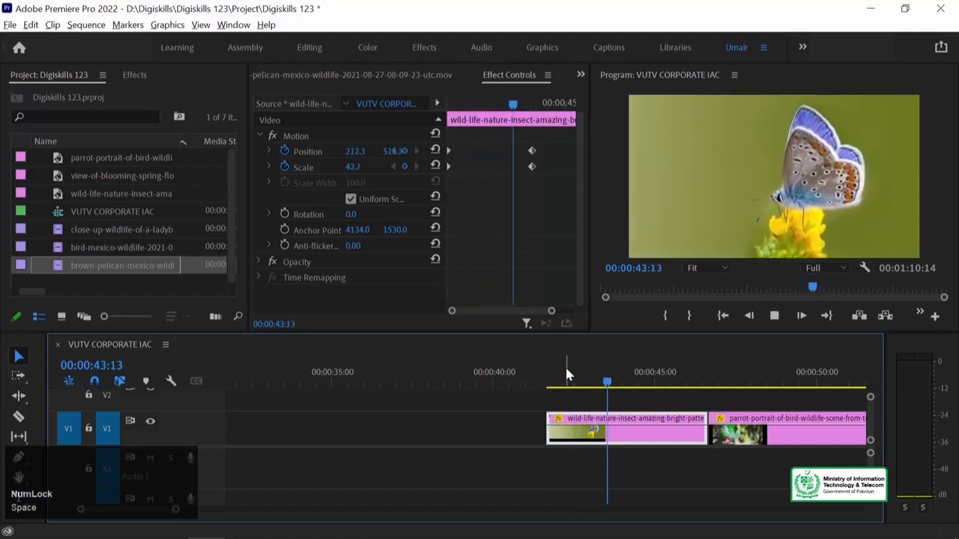
key("space")
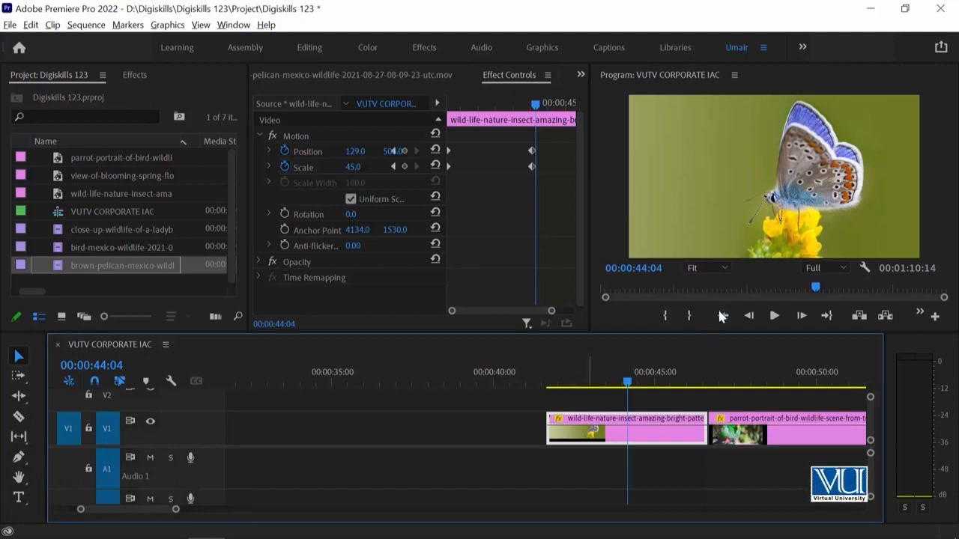
Step: Select both Position keyframes and shift them later so the first one lines up with the second Scale keyframe
left_click_drag(511, 107, 444, 182)
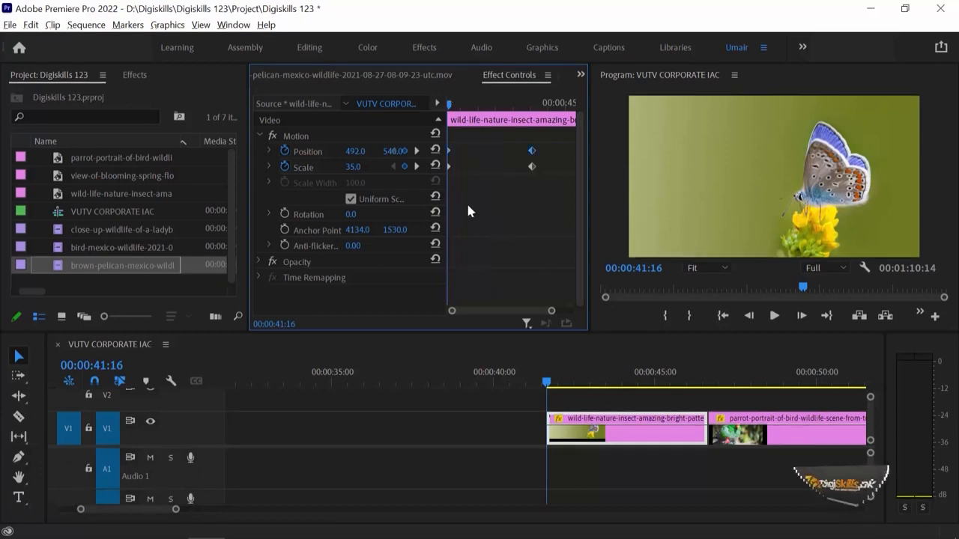
left_click(501, 190)
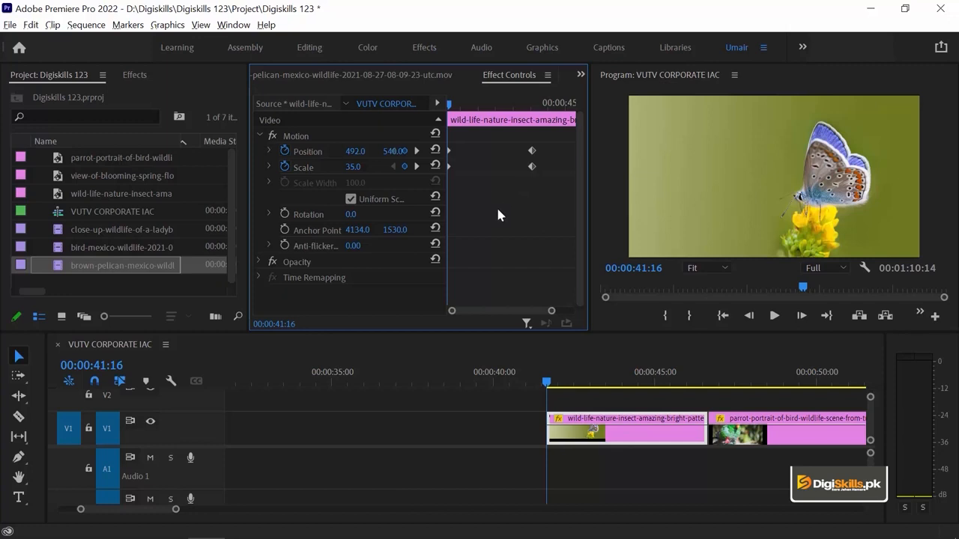
left_click_drag(546, 142, 444, 153)
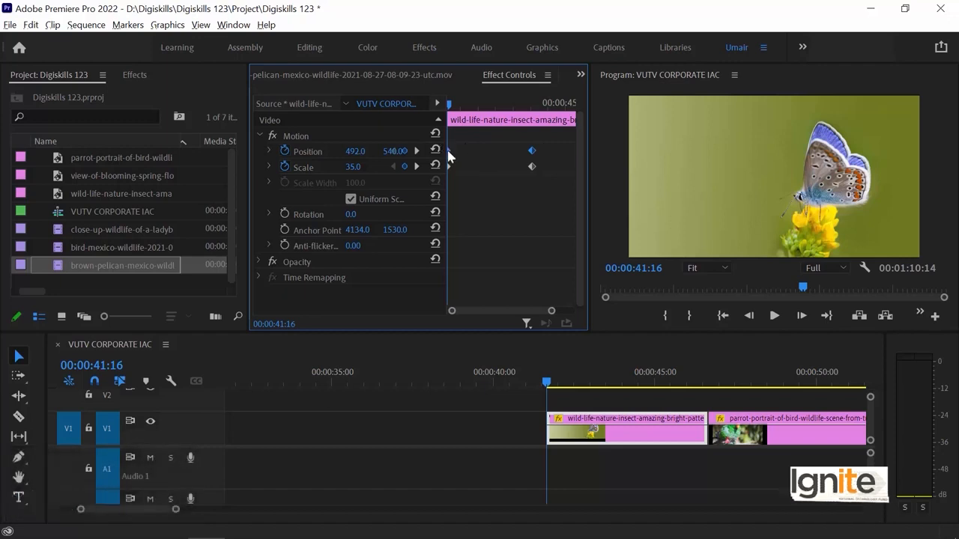
left_click_drag(449, 155, 468, 155)
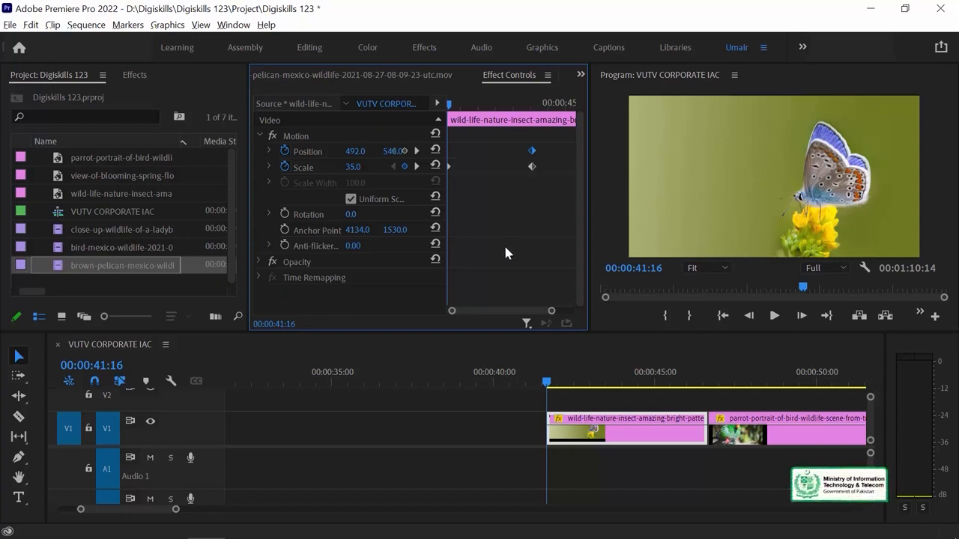
key("ctrl+s")
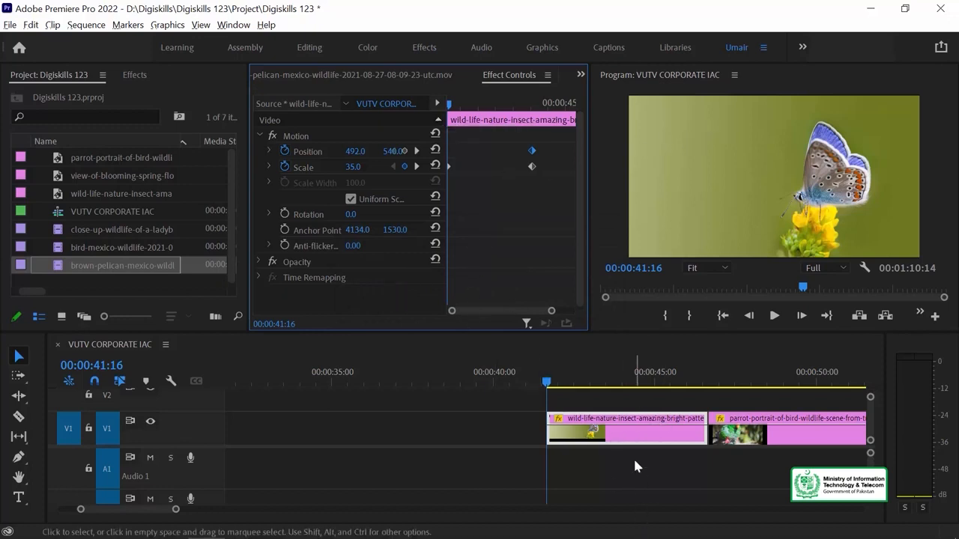
Step: Play the butterfly clip to preview the zoom followed by the position movement
key("space")
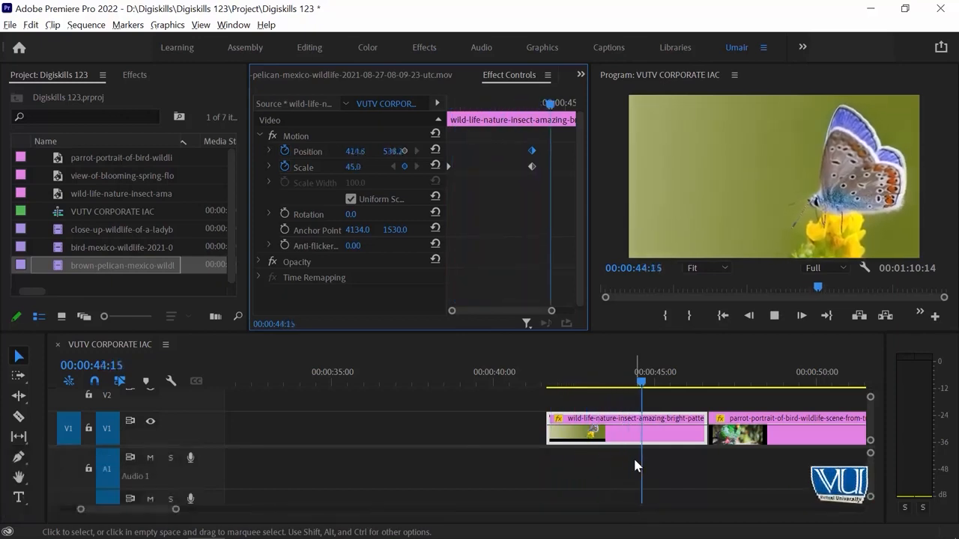
key("space")
key("space")
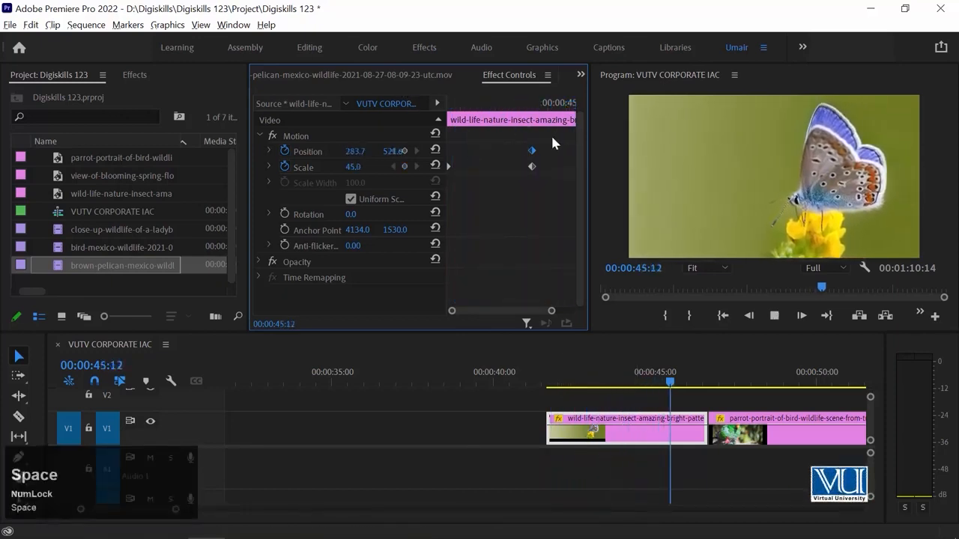
Step: Move the butterfly clip earlier to start at 00:00:39:17 and extend its end to meet the parrot clip
left_click(594, 436)
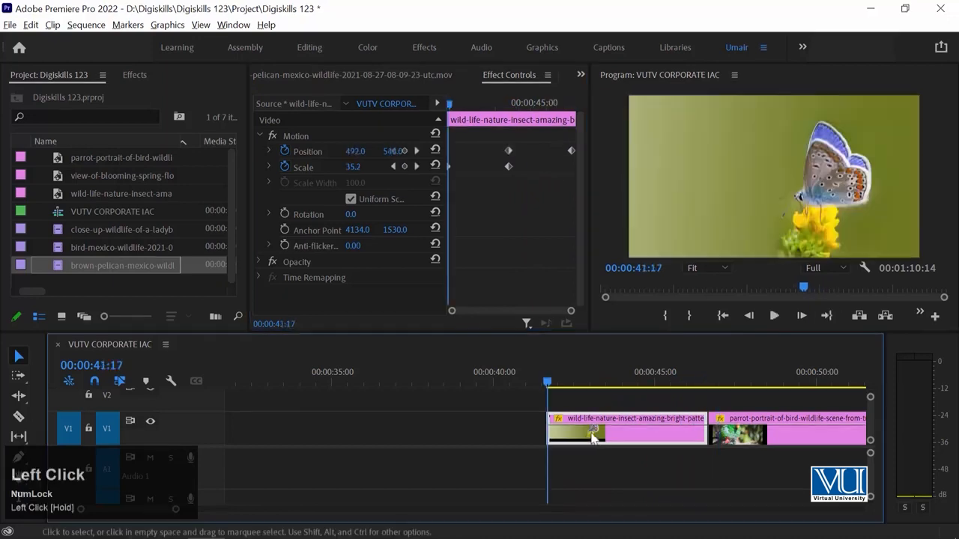
left_click_drag(581, 441, 518, 441)
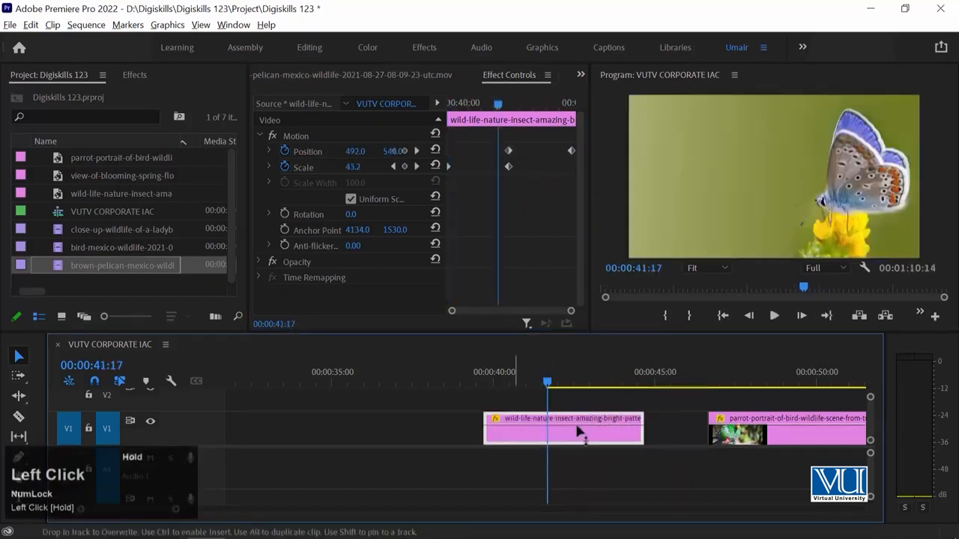
left_click_drag(649, 433, 757, 435)
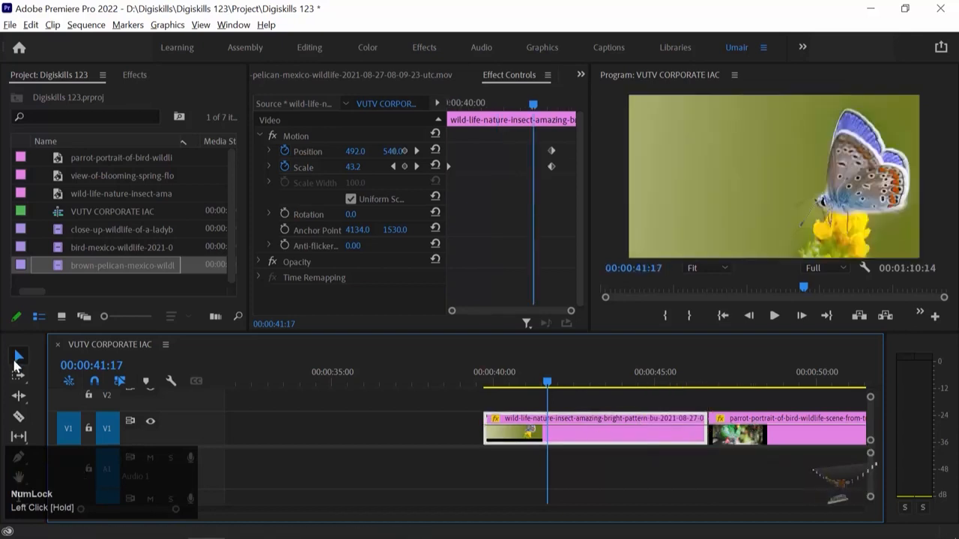
Step: Play the lengthened butterfly clip from its first frame, pausing around the second Scale keyframe, to check the full animation
left_click(582, 313)
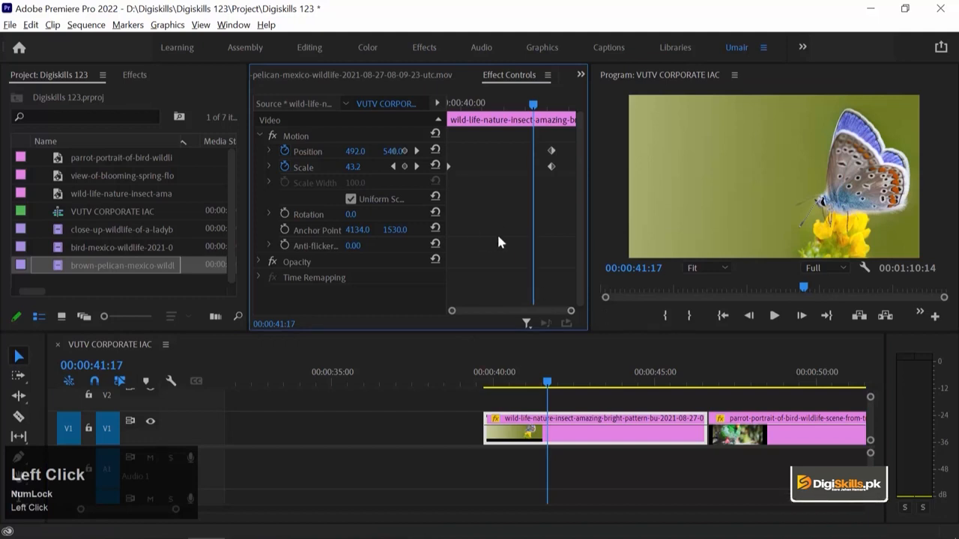
key("Up")
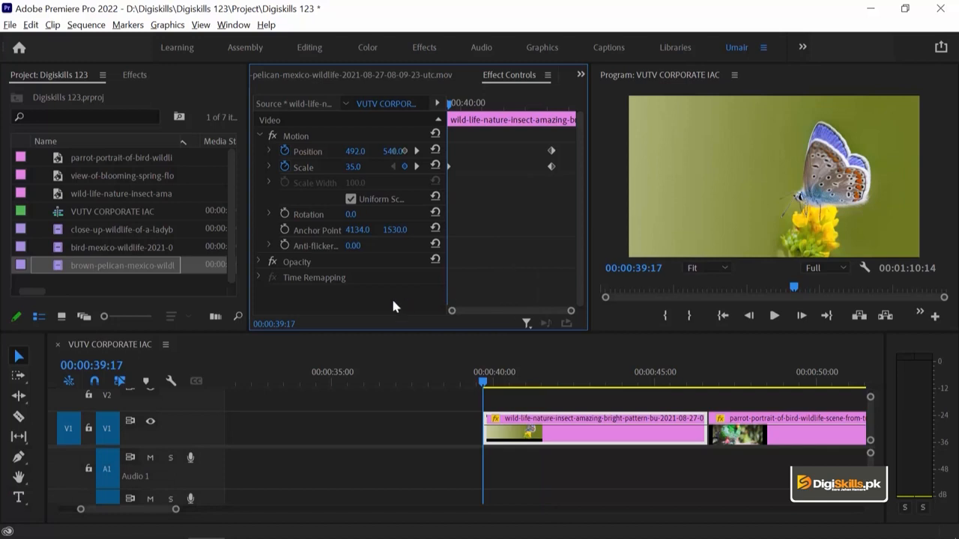
key("space")
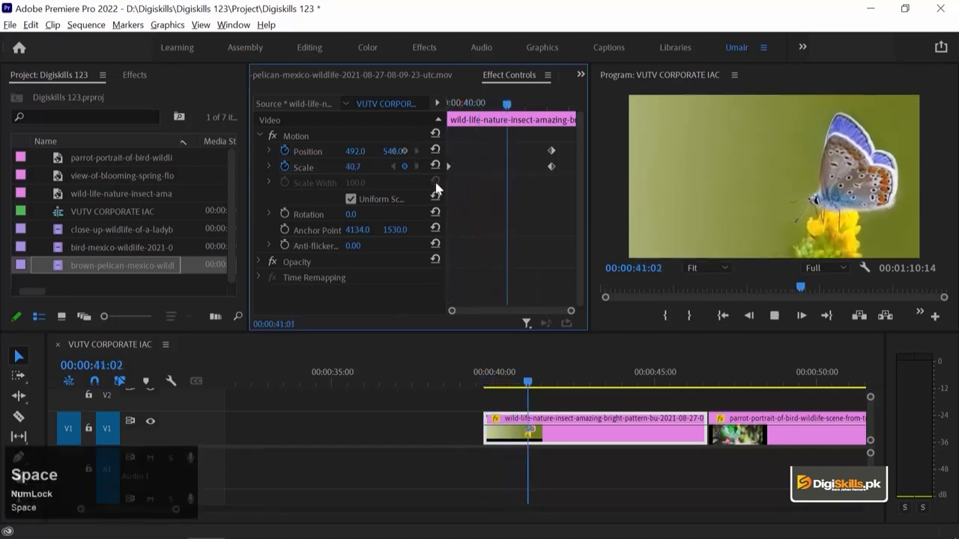
key("space")
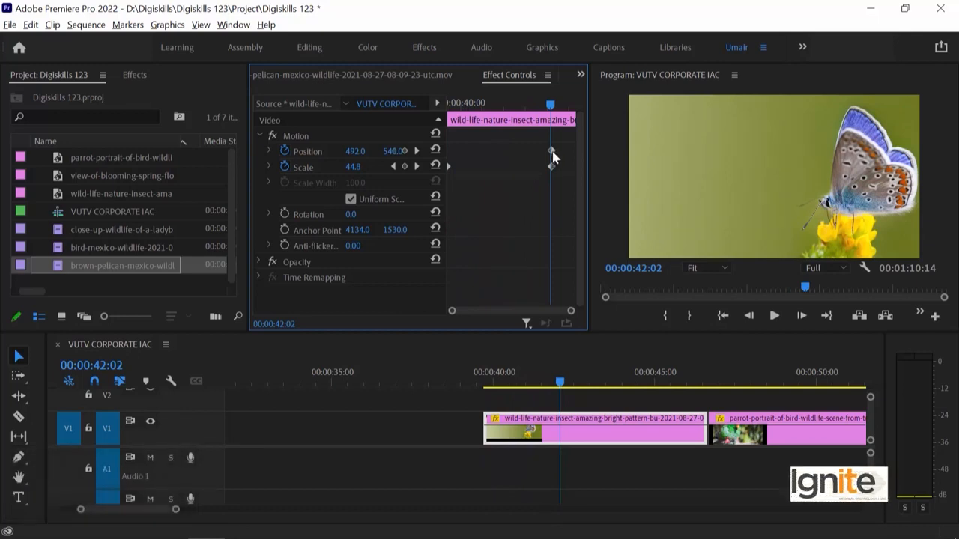
key("space")
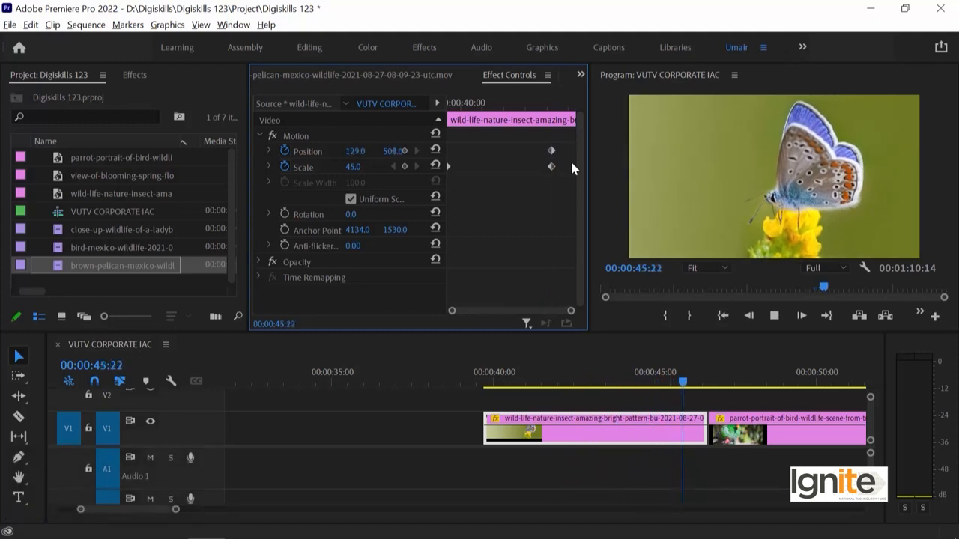
key("space")
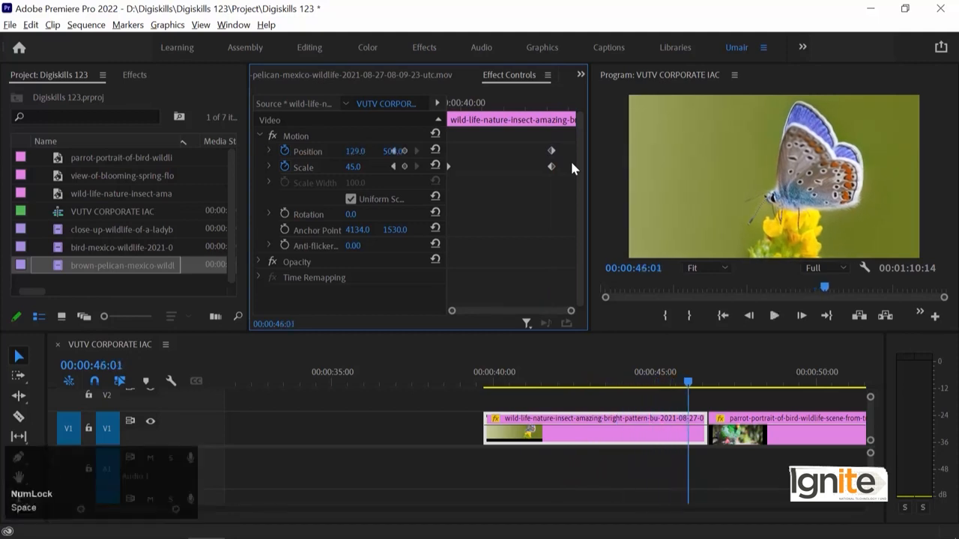
Step: Return to the second Scale keyframe, then widen the Effect Controls panel and, with it maximized, its property column
left_click(393, 166)
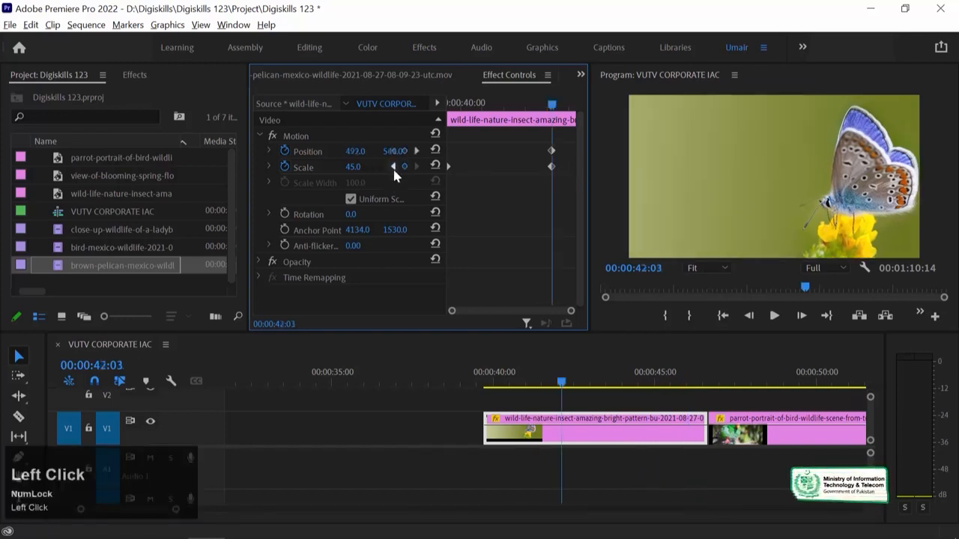
left_click_drag(591, 178, 637, 181)
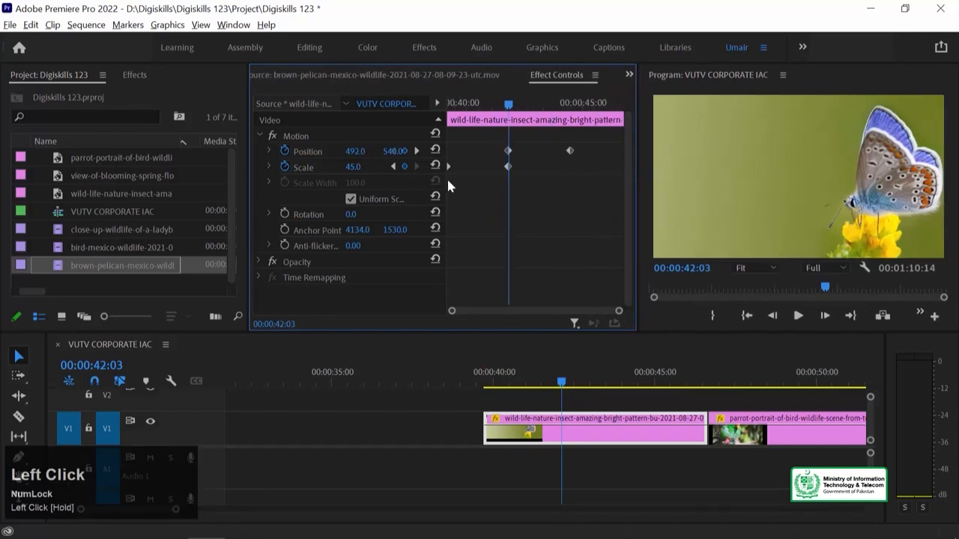
key("grave")
key("grave")
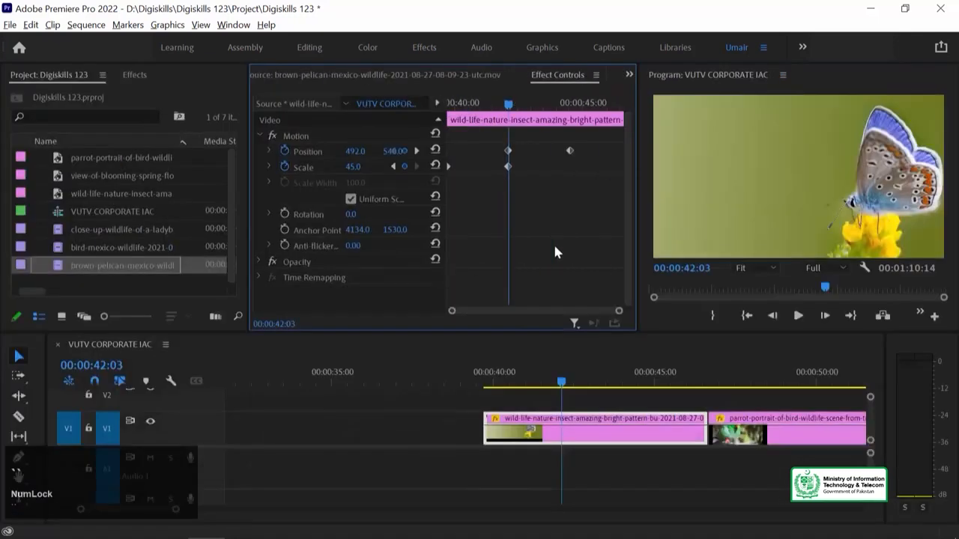
key("grave")
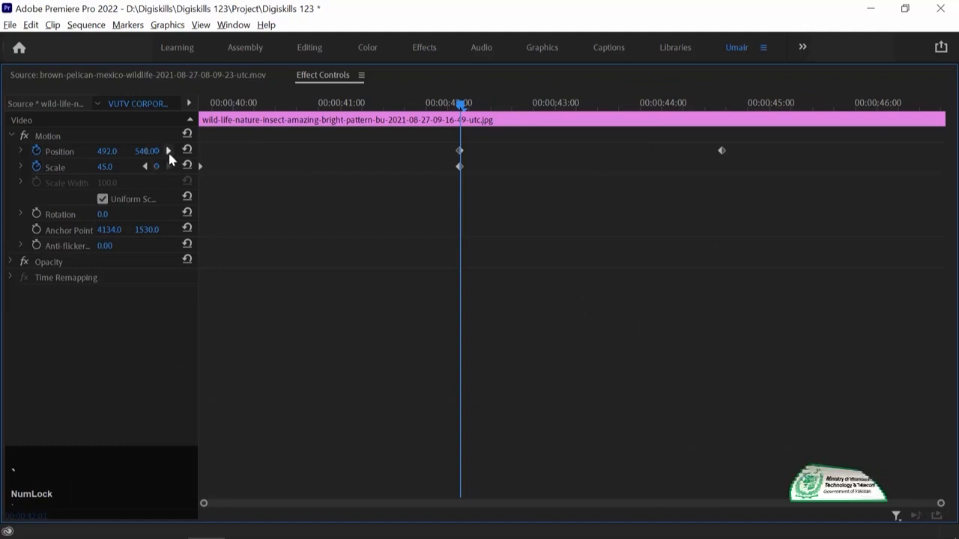
left_click_drag(197, 161, 235, 162)
Step: Jump to the butterfly clip's second Position keyframe and restore the Effect Controls panel to its normal size
left_click(204, 151)
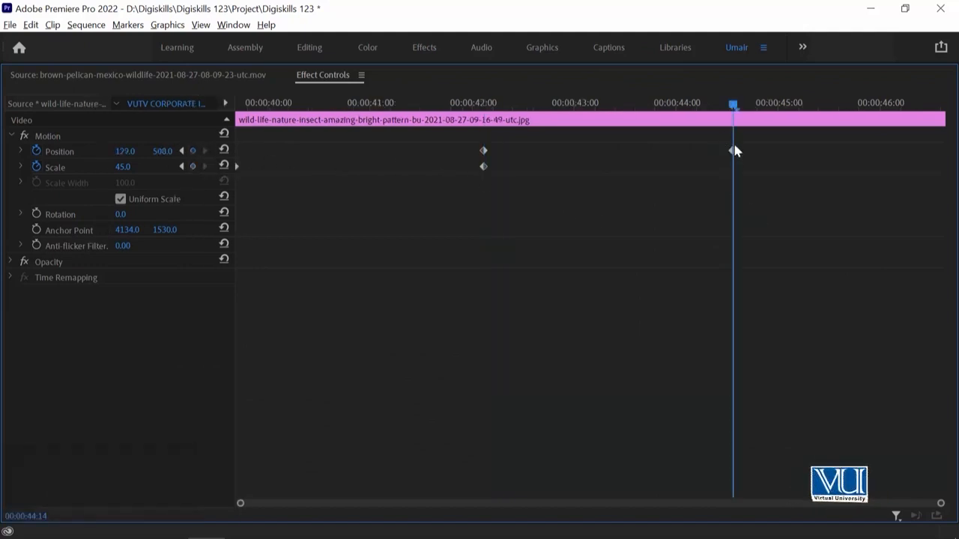
key("grave")
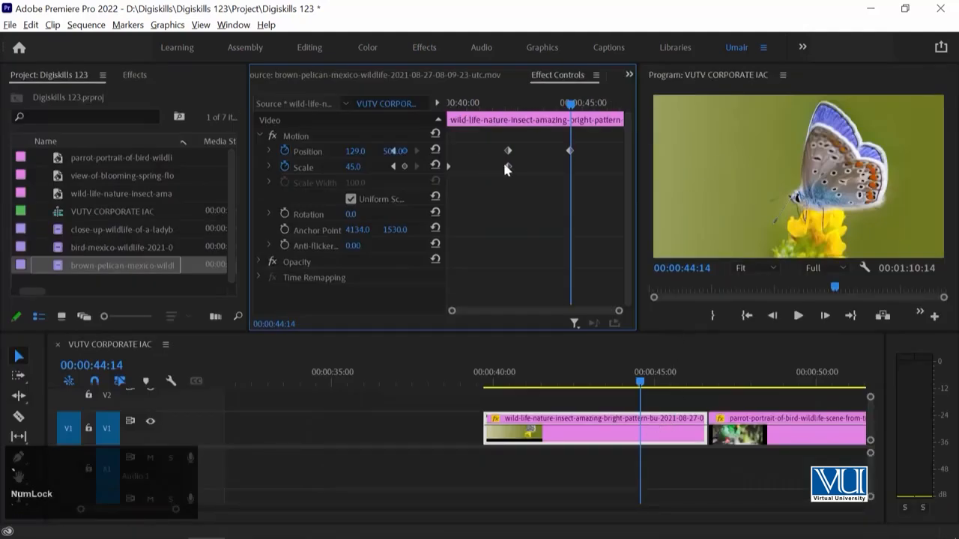
Step: Try moving the butterfly image above the frame with the vertical position at the second Position keyframe, and play the result
left_click_drag(386, 151, 388, 150)
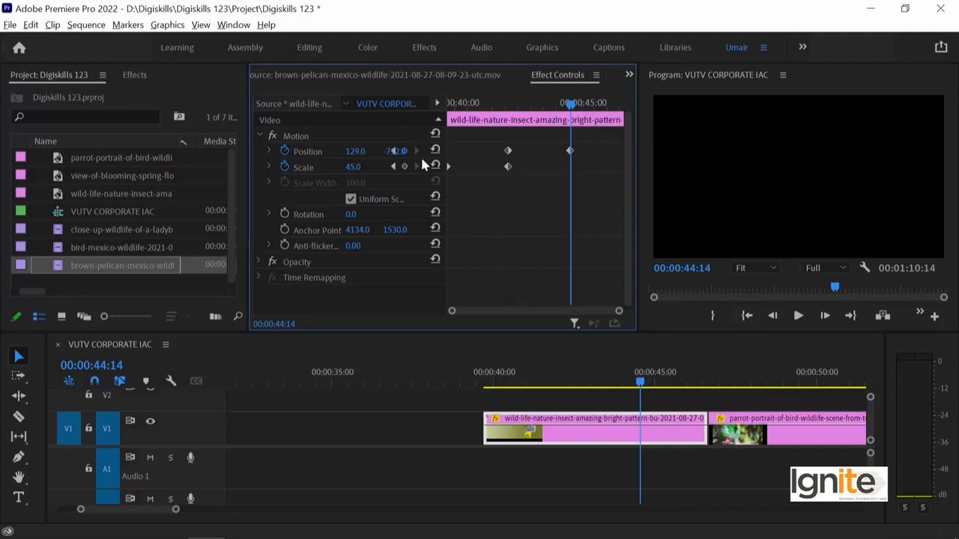
left_click_drag(484, 102, 397, 106)
key("space")
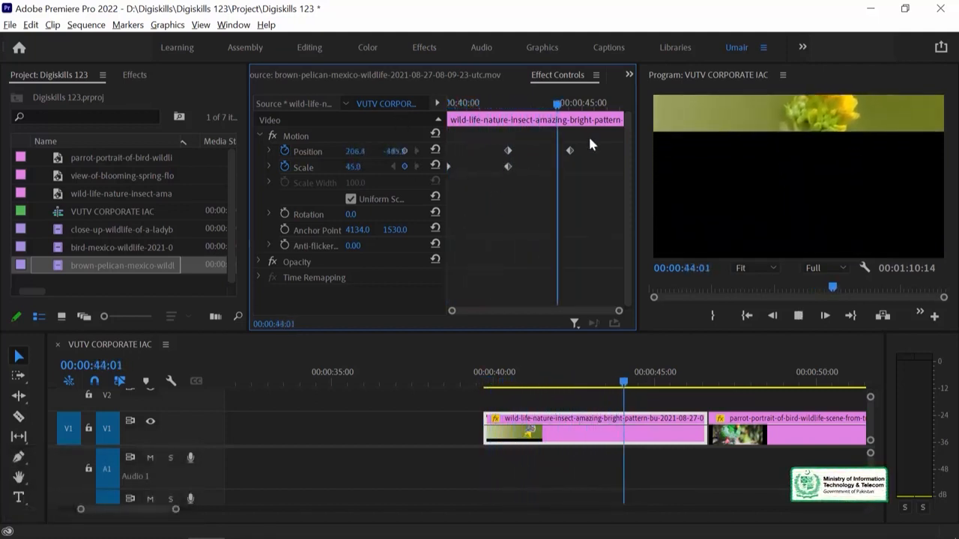
key("space")
Step: At the second Position keyframe, 00:00:44:14, raise the vertical position value until the butterfly image lies below the frame
left_click_drag(510, 99, 562, 196)
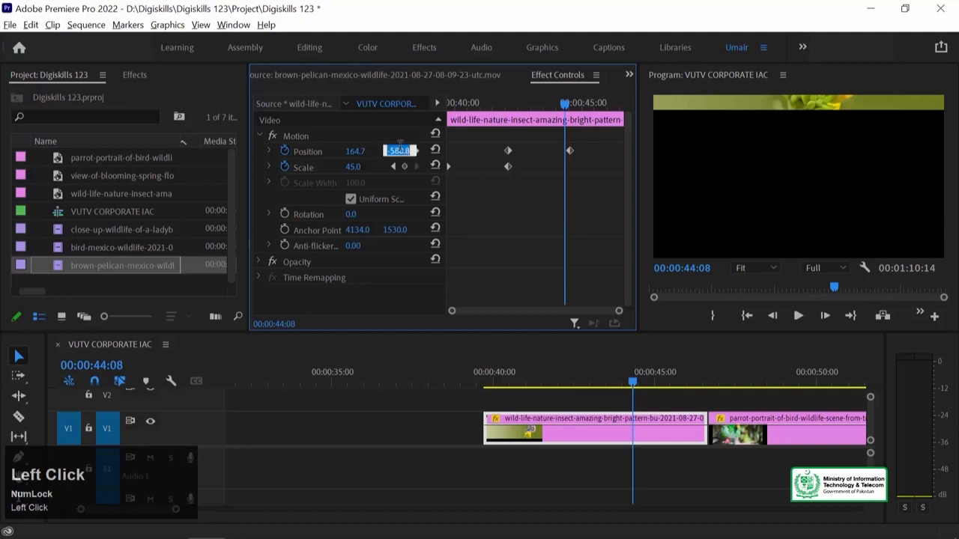
left_click(420, 140)
left_click_drag(567, 103, 573, 104)
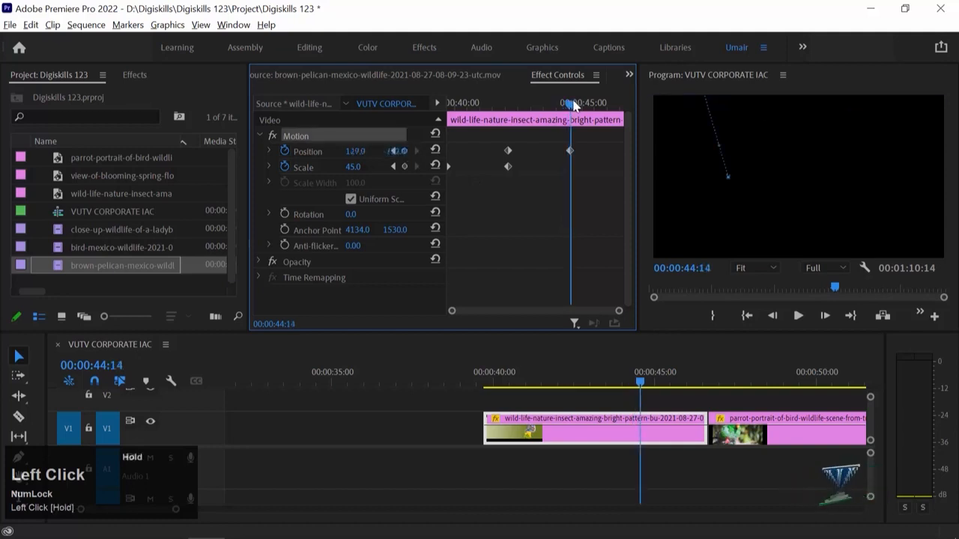
left_click_drag(394, 150, 246, 133)
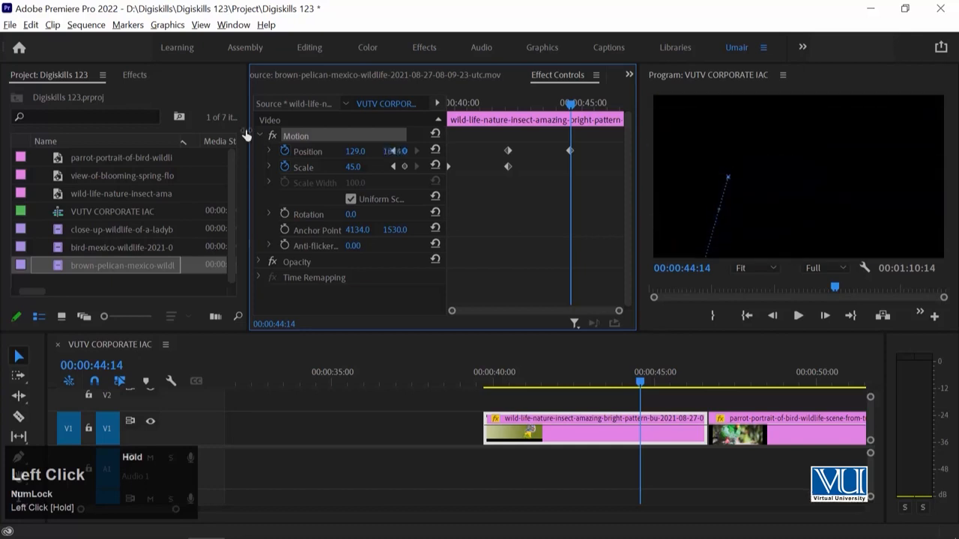
Step: Play the downward move, then bring the vertical position at 00:00:44:14 back to about 690
left_click(495, 380)
key("space")
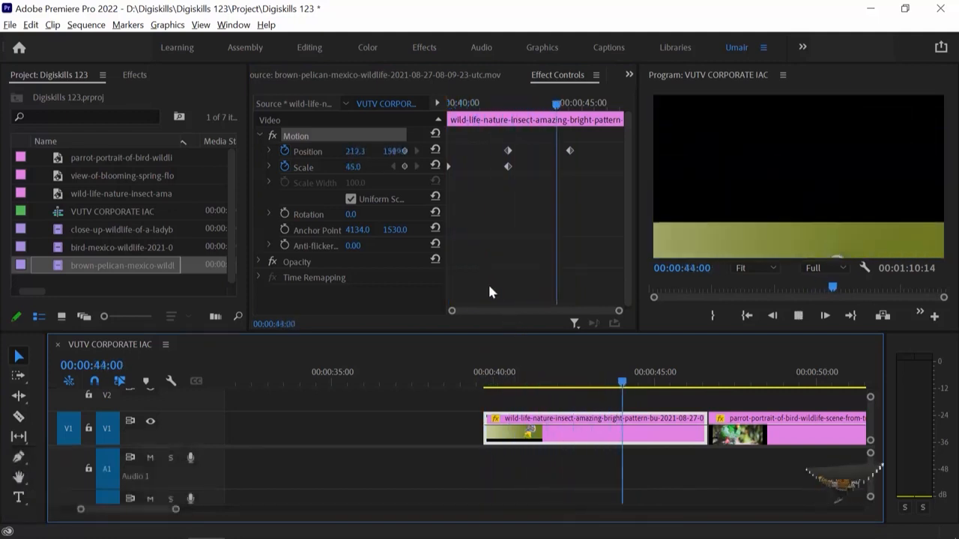
key("space")
left_click(393, 166)
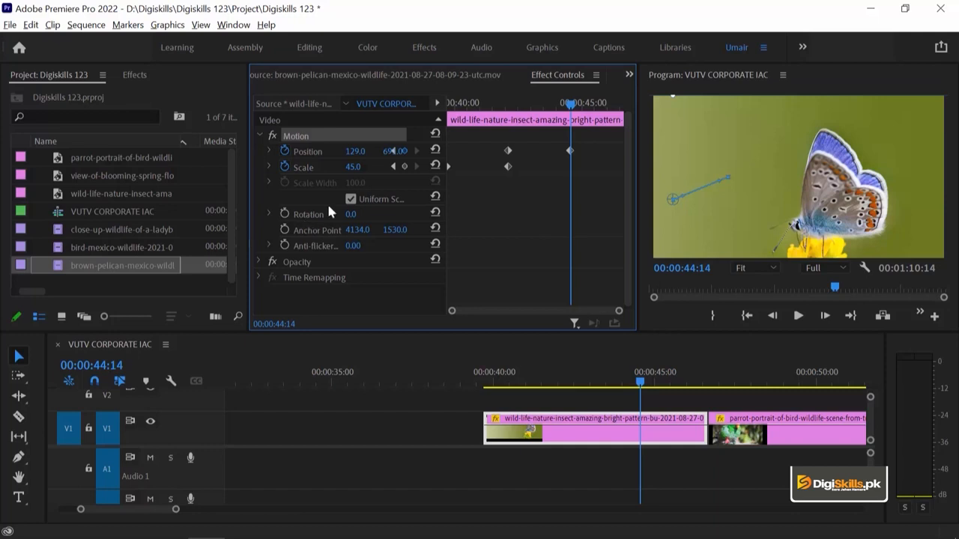
Step: Keyframe the butterfly clip's Rotation from 0° at 00:00:40:22 to -38° at 00:00:44:14
mouse_move(477, 103)
left_mouse_down()
mouse_move(453, 103)
mouse_move(480, 102)
mouse_move(479, 111)
left_mouse_up()
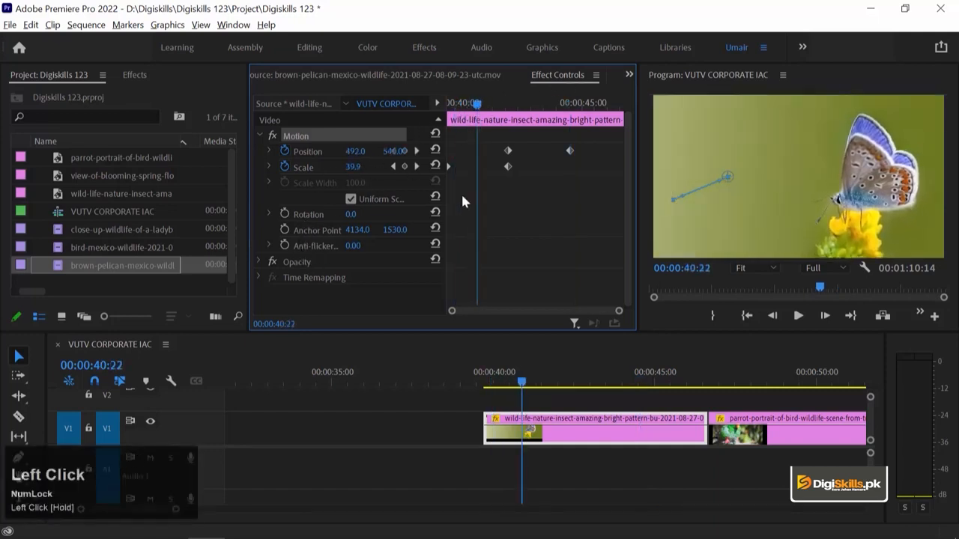
left_click(285, 215)
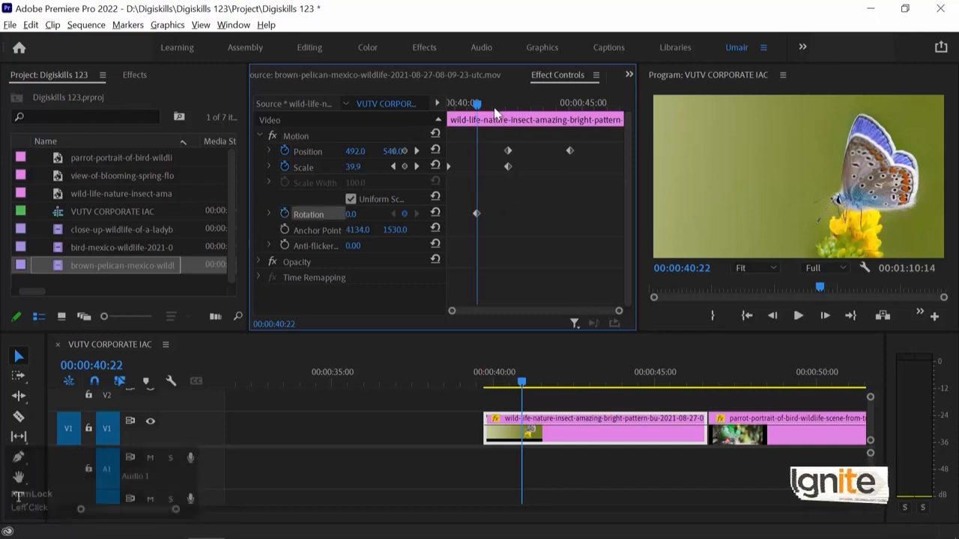
left_click_drag(476, 107, 573, 111)
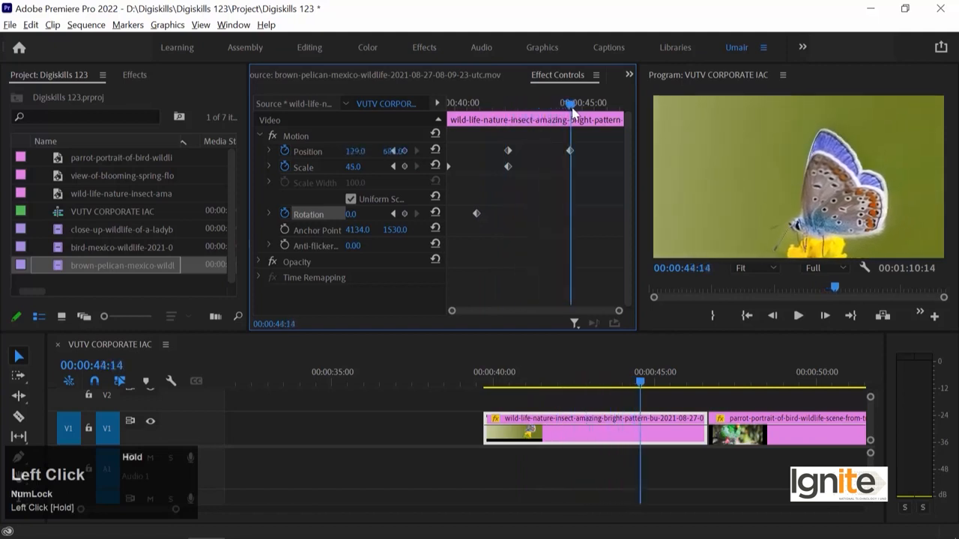
left_click(404, 214)
left_click_drag(349, 222, 321, 222)
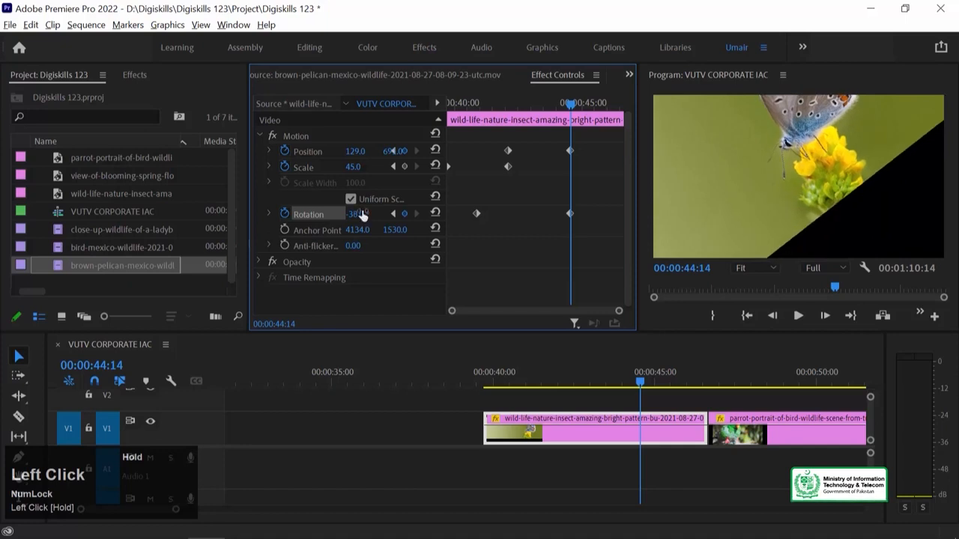
Step: Play the butterfly clip from its beginning to check the rotation together with the zoom and movement
left_click(486, 380)
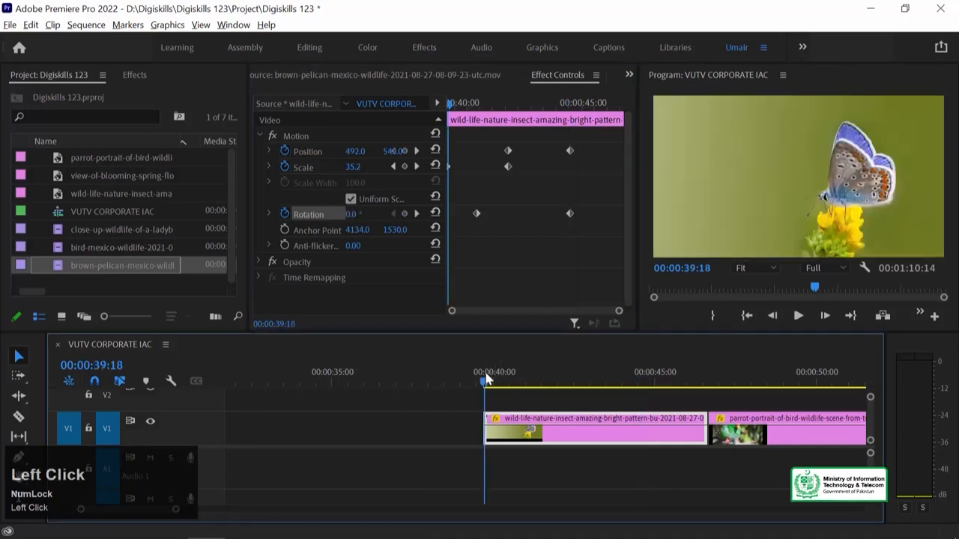
key("space")
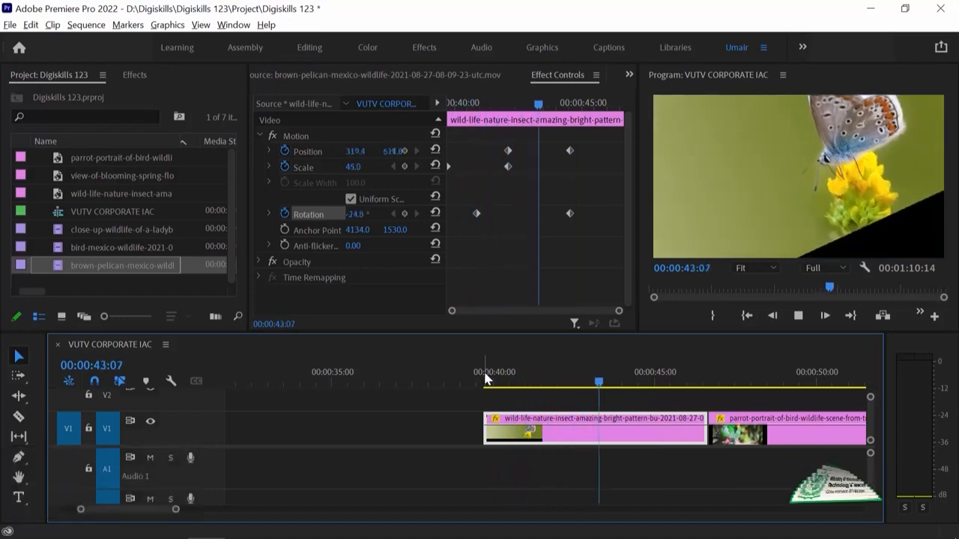
key("space")
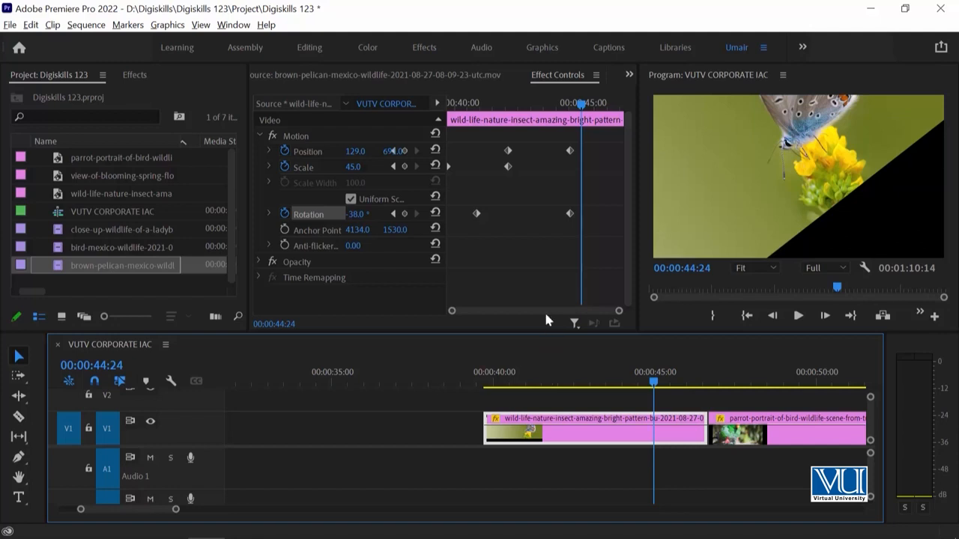
Step: Select the bird-mexico clip at the sequence's end and enable Position, Scale and Rotation keyframing at its first frame, 00:01:05:13
left_click(582, 379)
key("minus")
key("minus")
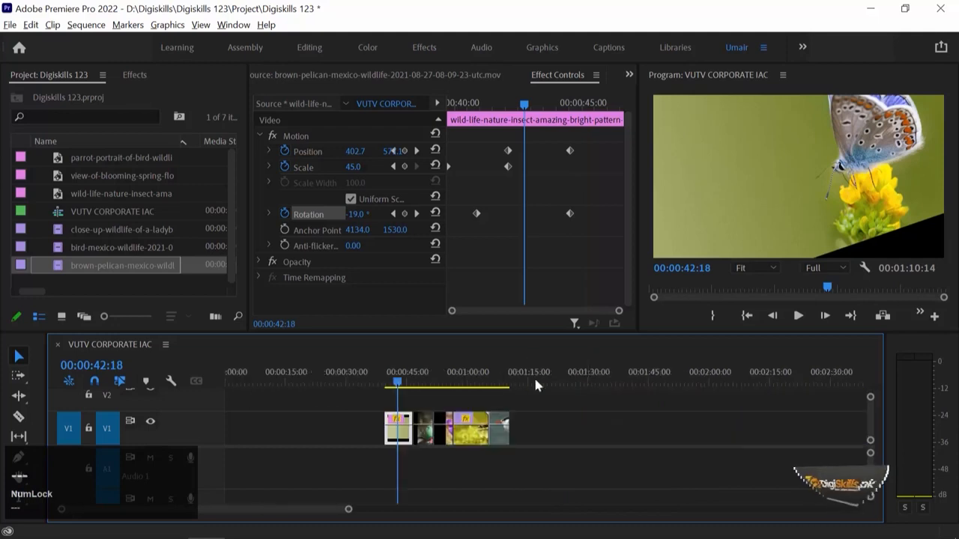
left_click(490, 378)
key("equal")
key("equal")
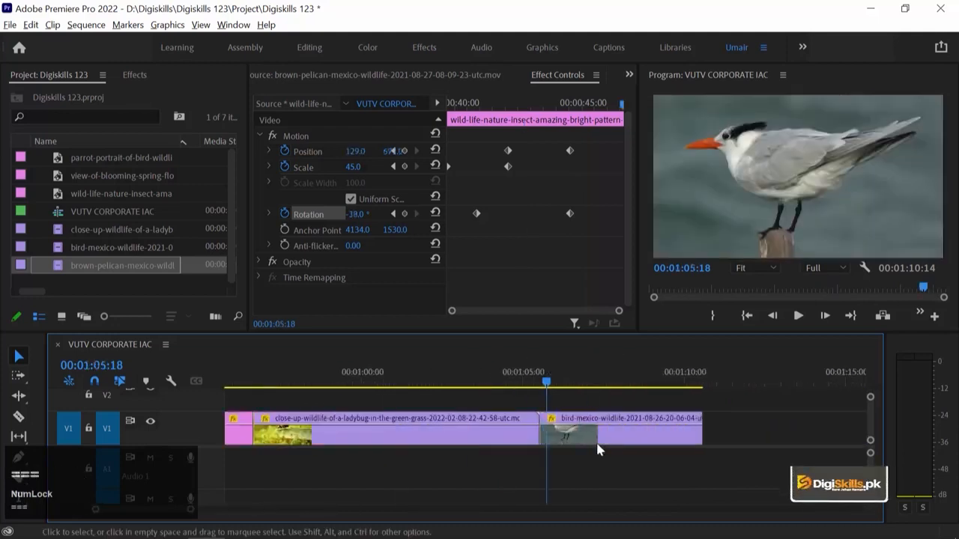
left_click(597, 438)
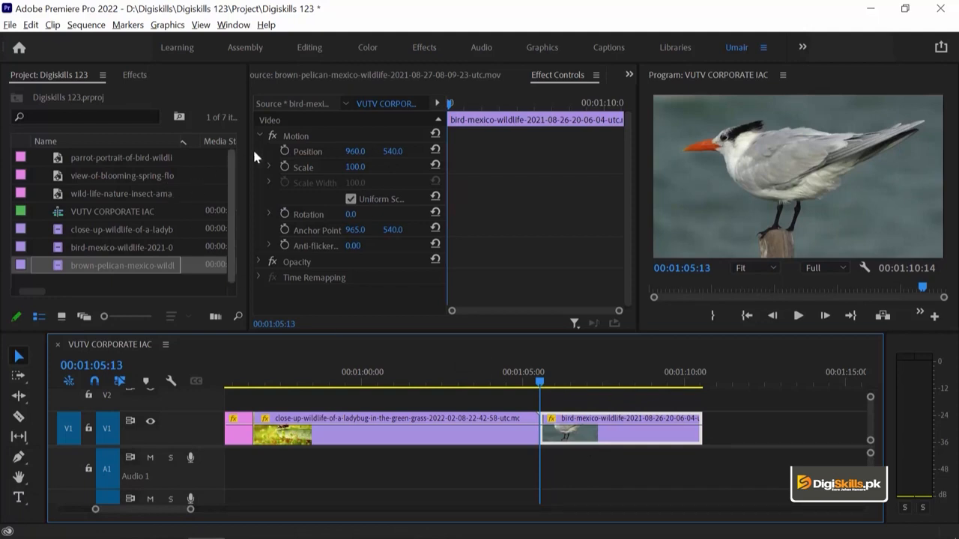
left_click(284, 150)
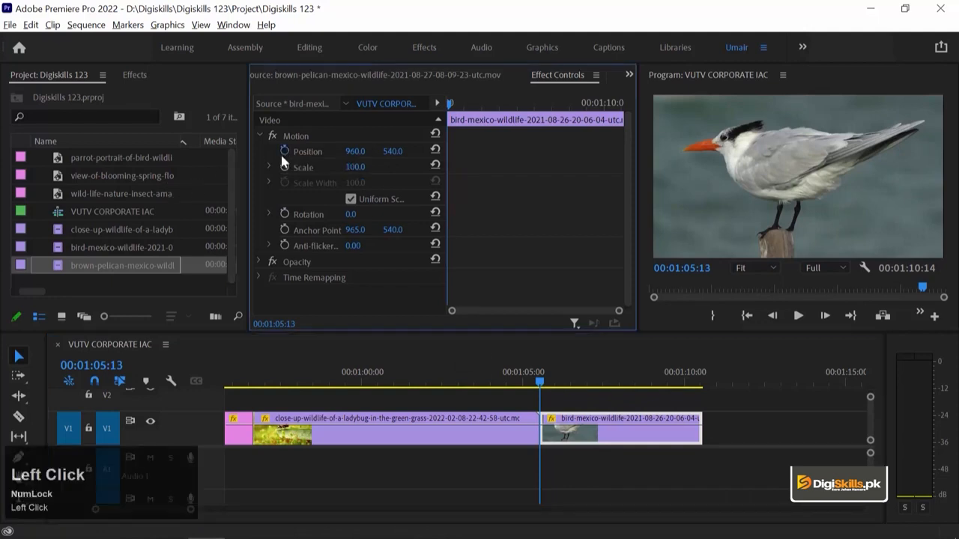
left_click(285, 166)
left_click(284, 213)
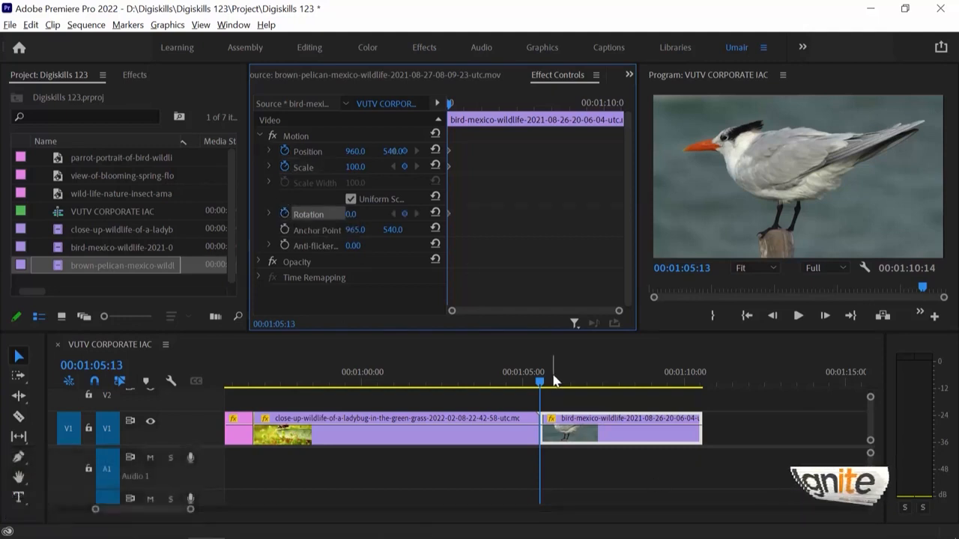
Step: At 00:01:09:11, keyframe the bird clip's Scale to 166, Position to about 1395, 498 and Rotation to -18°
left_click_drag(549, 380, 671, 380)
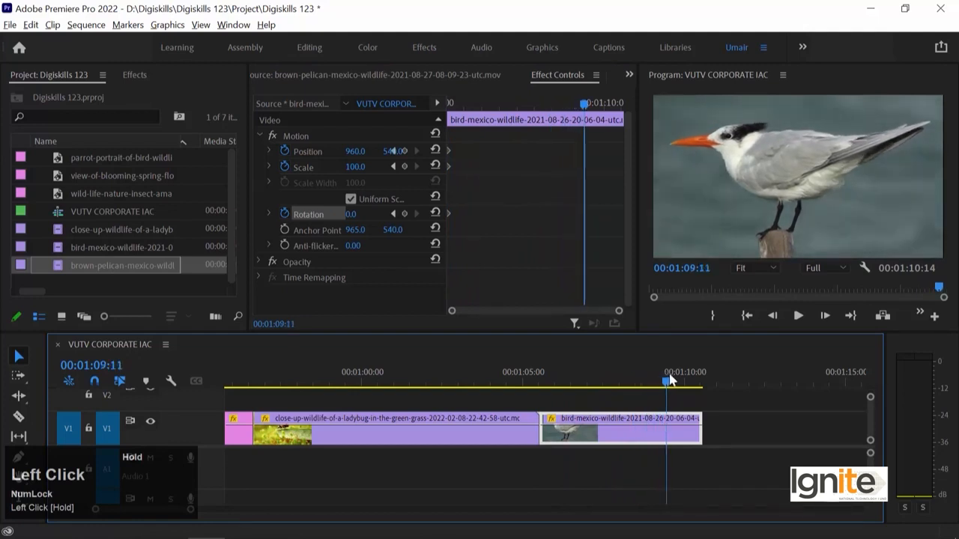
left_click_drag(355, 172, 384, 172)
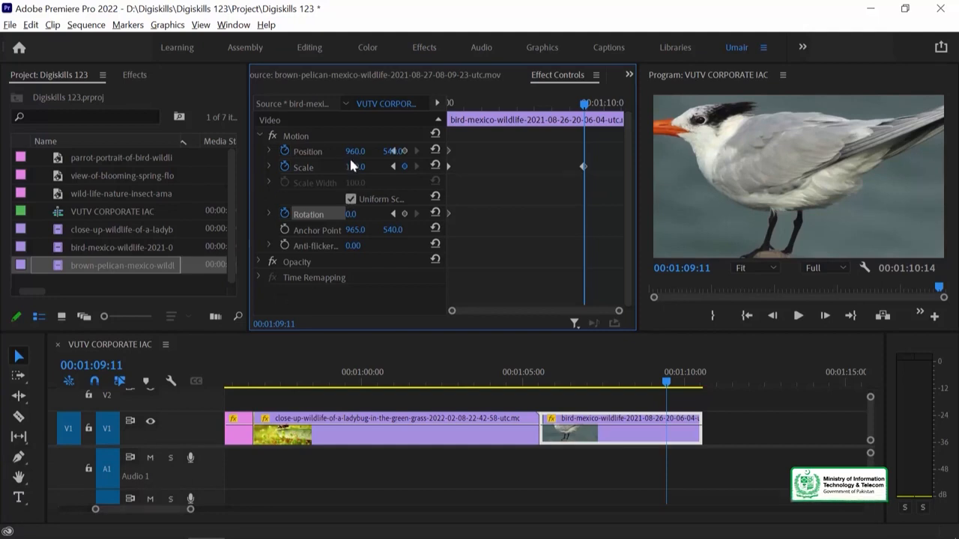
left_click_drag(352, 154, 528, 154)
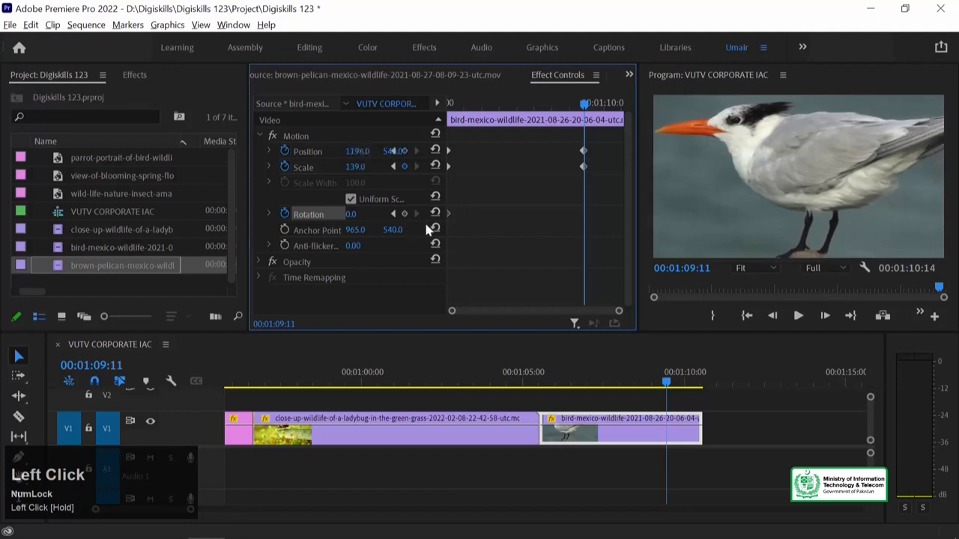
left_click(349, 214)
mouse_move(348, 215)
left_mouse_down()
mouse_move(358, 214)
mouse_move(335, 214)
left_mouse_up()
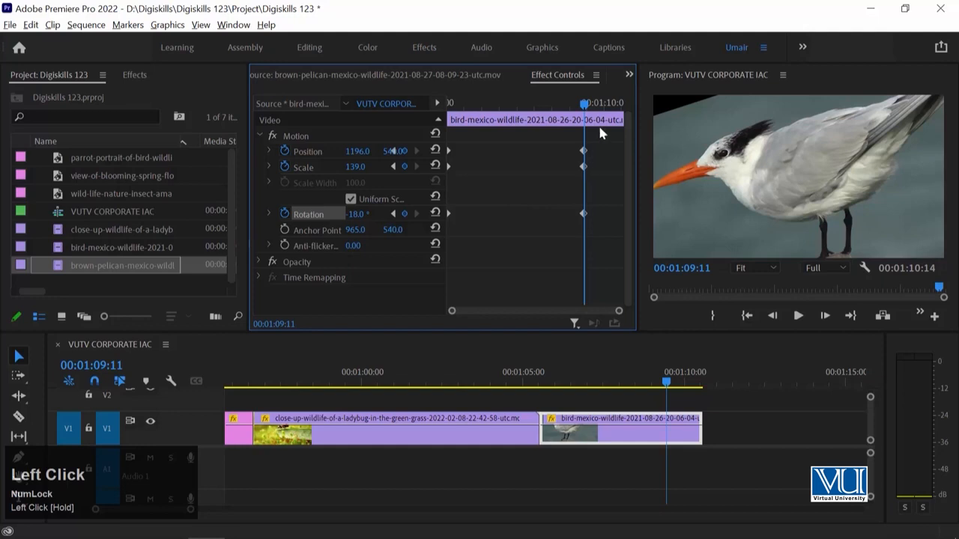
mouse_move(359, 168)
left_mouse_down()
mouse_move(387, 168)
mouse_move(395, 151)
mouse_move(431, 151)
mouse_move(347, 153)
mouse_move(392, 151)
mouse_move(363, 154)
left_mouse_up()
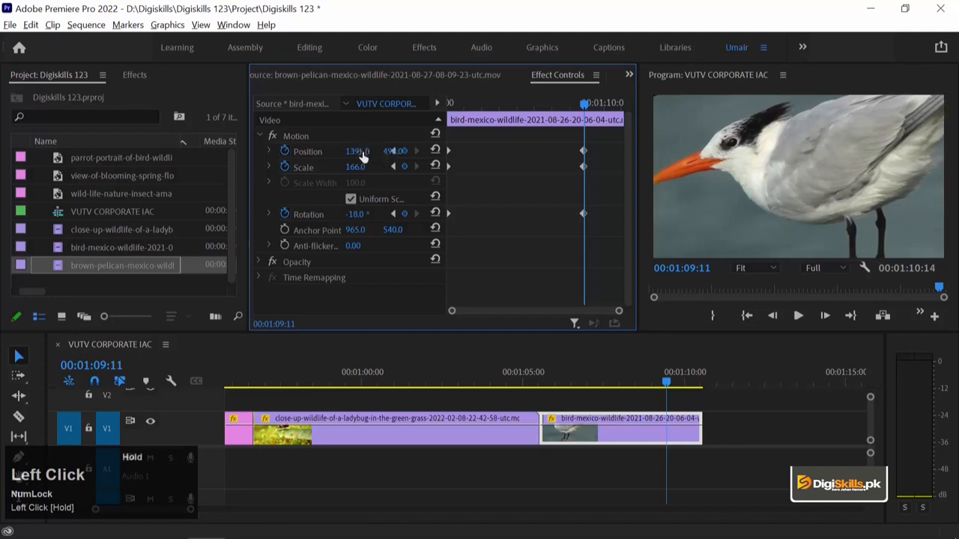
Step: Play the bird-mexico clip from its first frame to preview the combined zoom, movement and rotation
left_click_drag(578, 377, 543, 379)
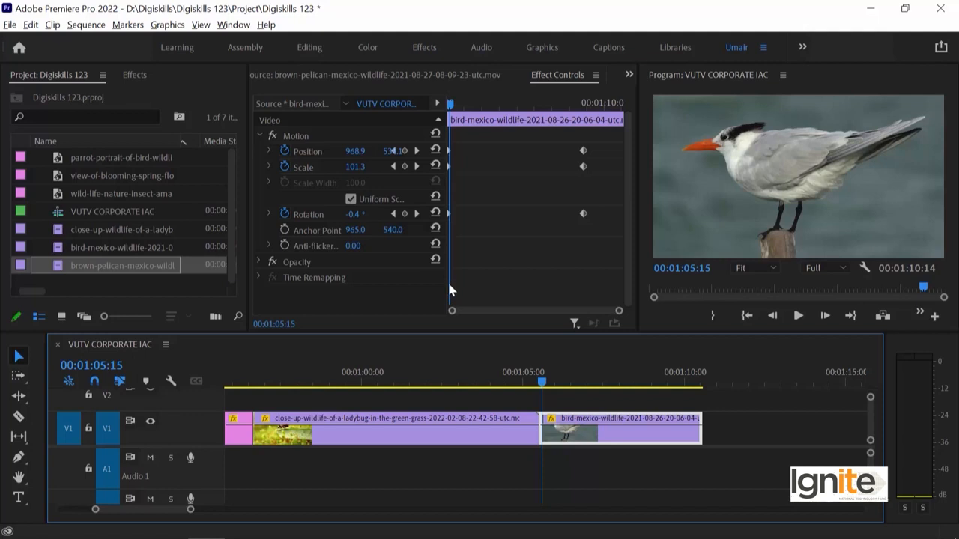
left_click(577, 443)
key("Up")
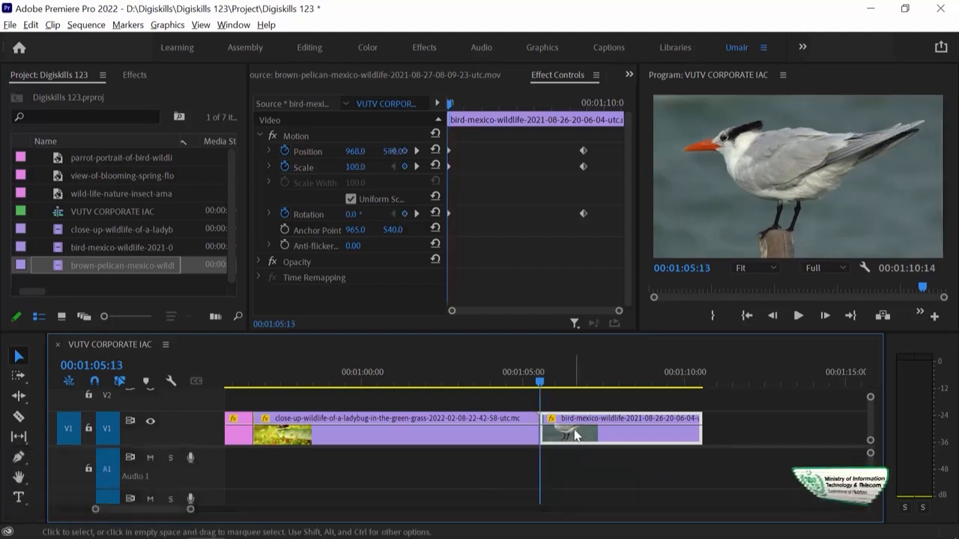
key("space")
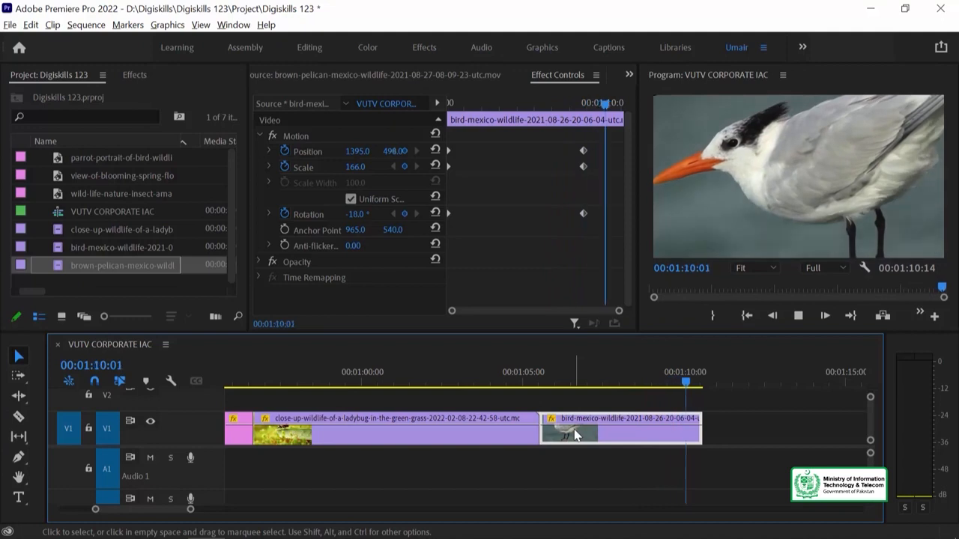
key("space")
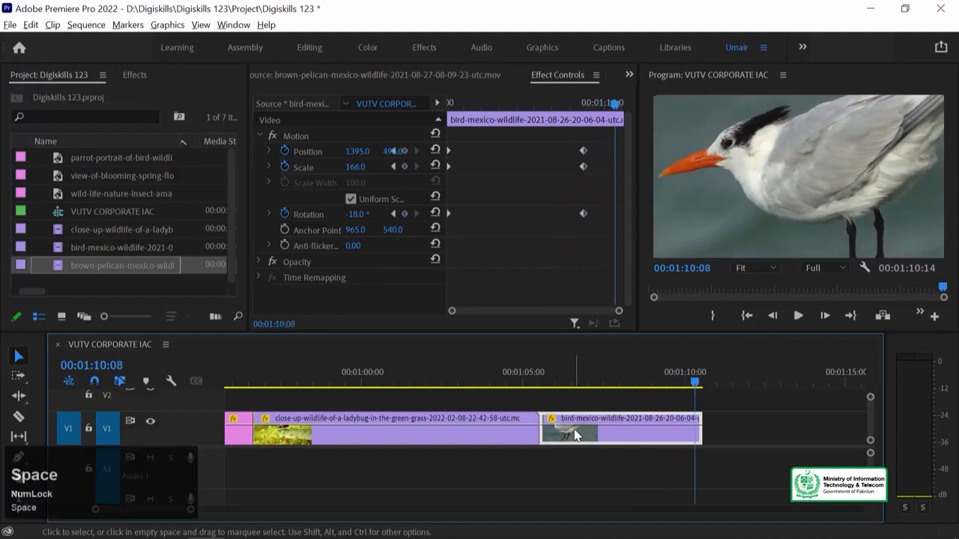